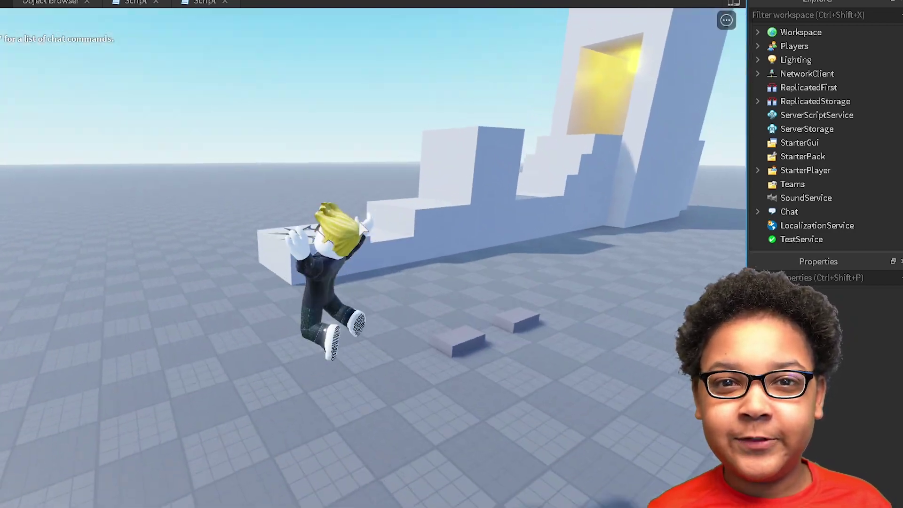
key("w")
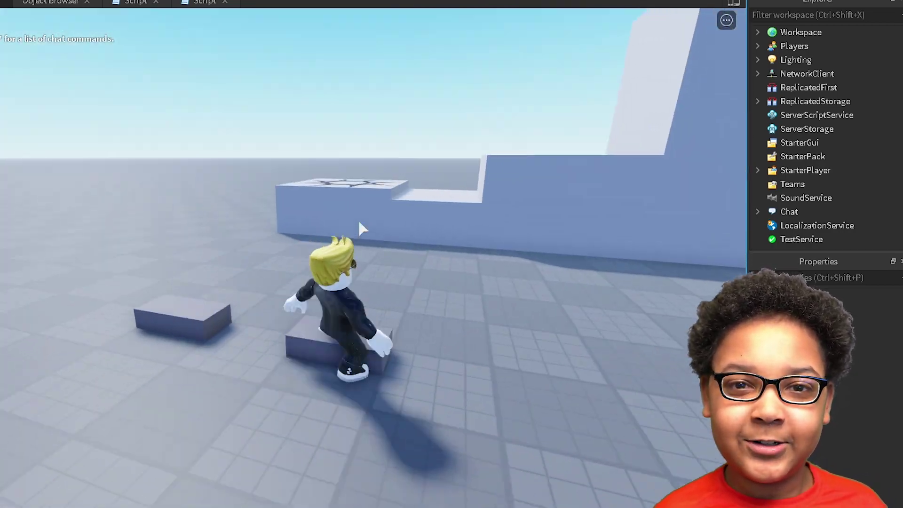
Step: Run the avatar onto the raised obby platform and jump back off it
key("space")
key("s")
key("space")
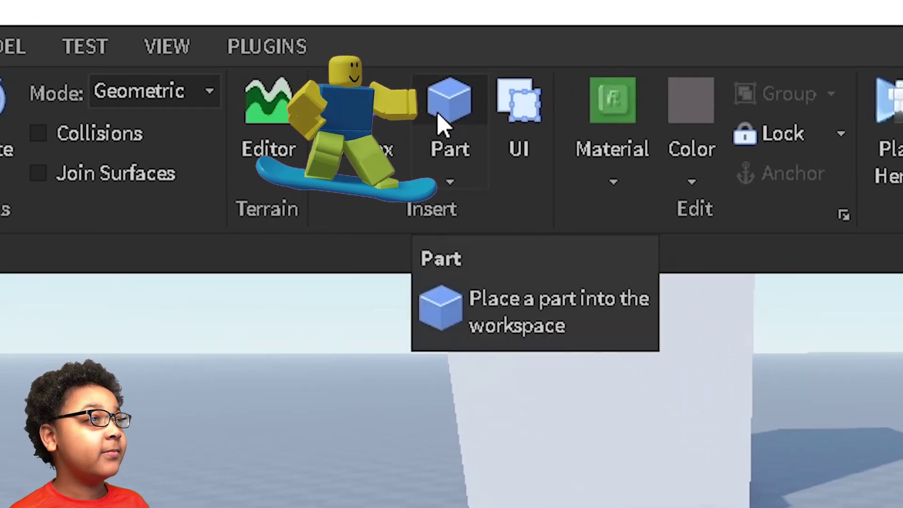
Step: Insert a new block Part into the Workspace and select it in the Explorer
left_click(444, 106)
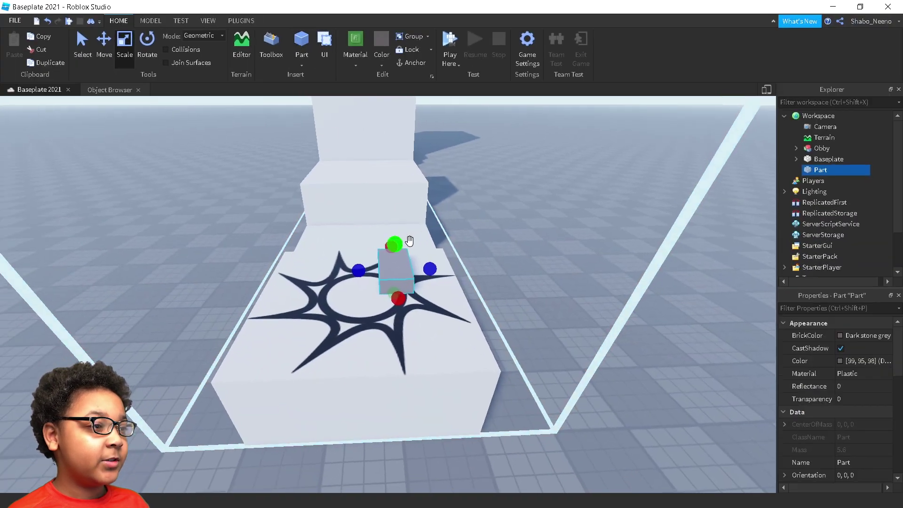
scroll(409, 241, "up", 5)
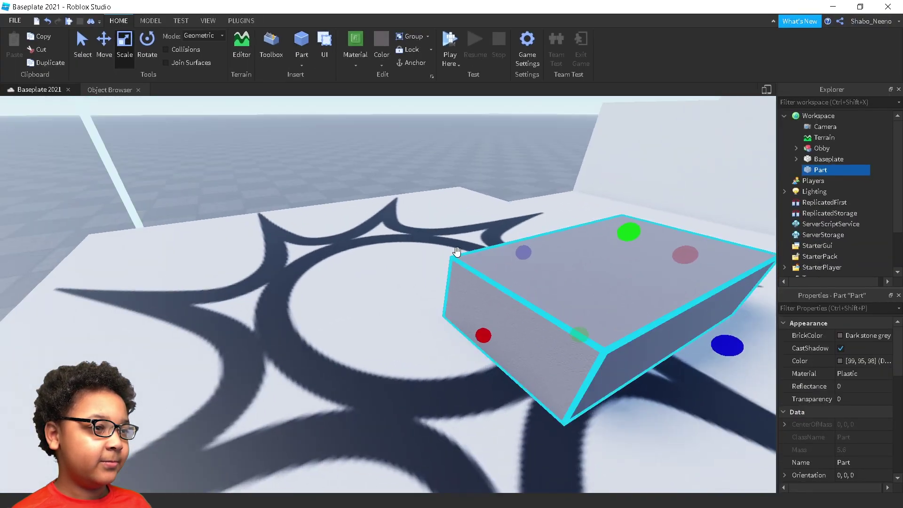
scroll(456, 252, "down", 5)
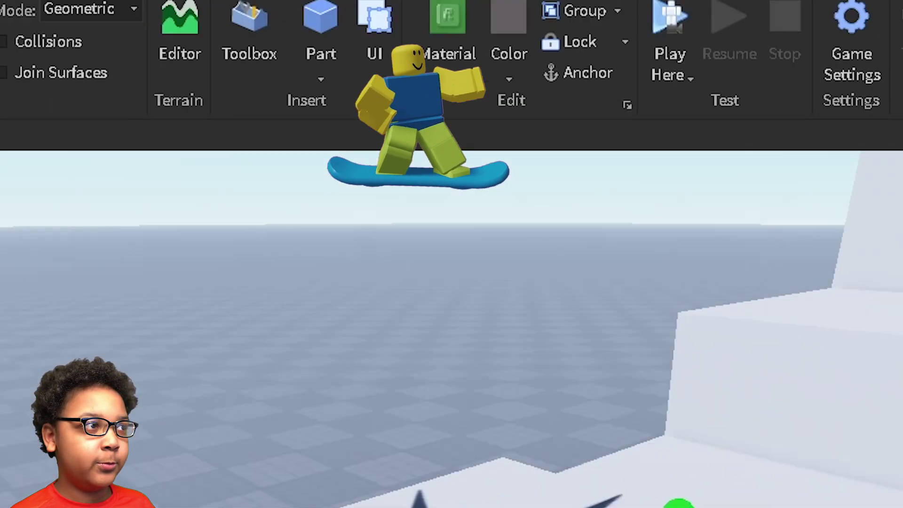
left_click(473, 35)
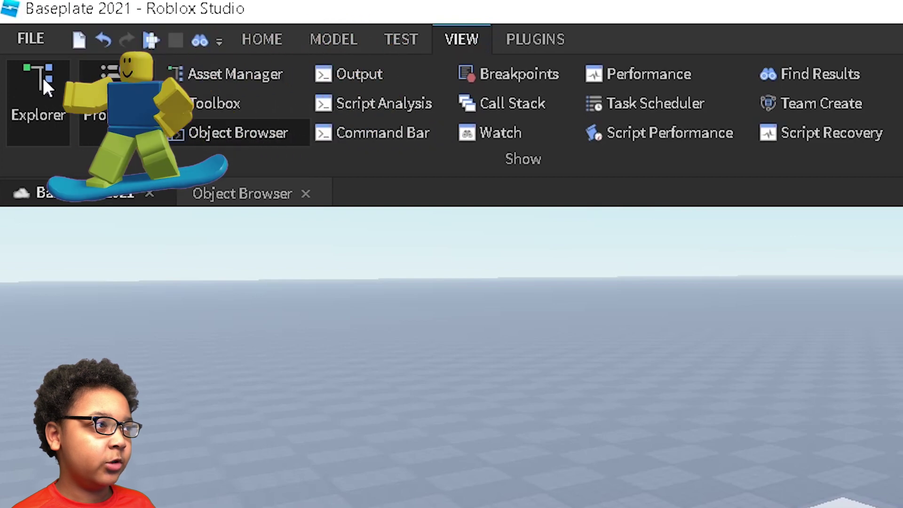
left_click(269, 42)
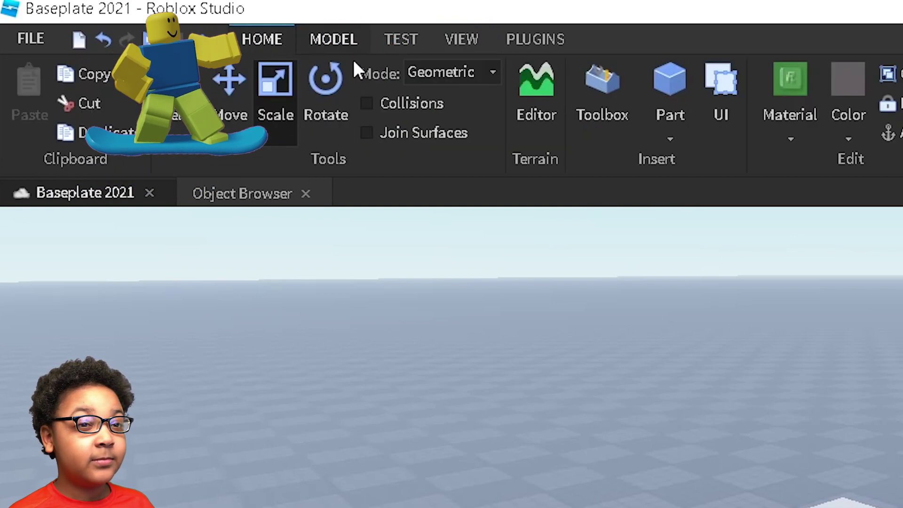
left_click(709, 184)
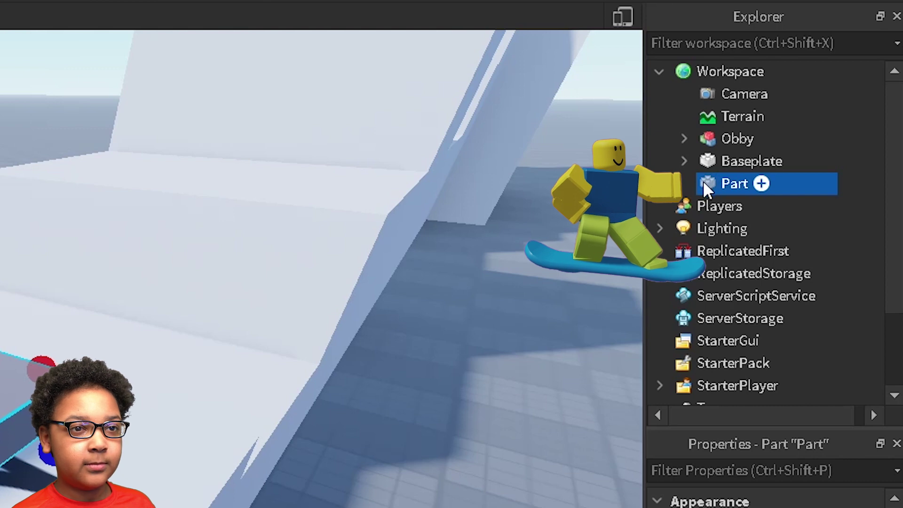
Step: Add a Script object inside the Part through Insert Object
right_click(703, 179)
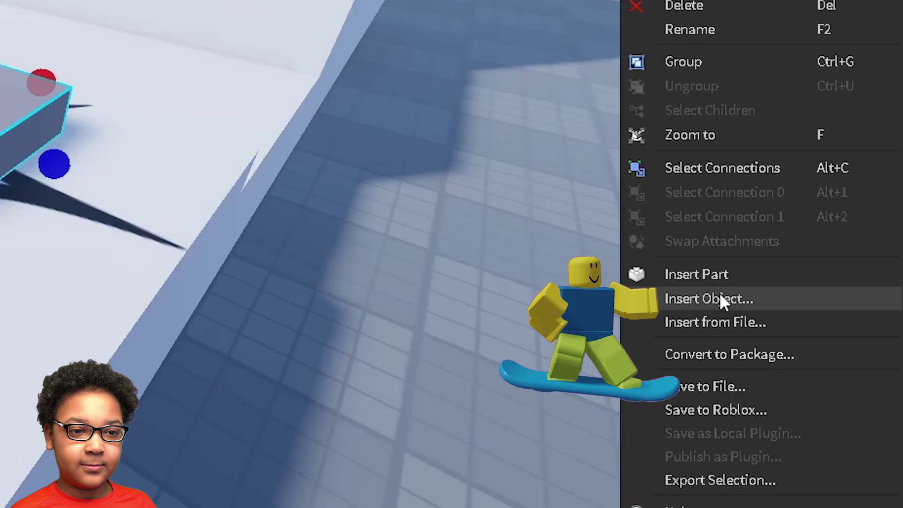
left_click(719, 298)
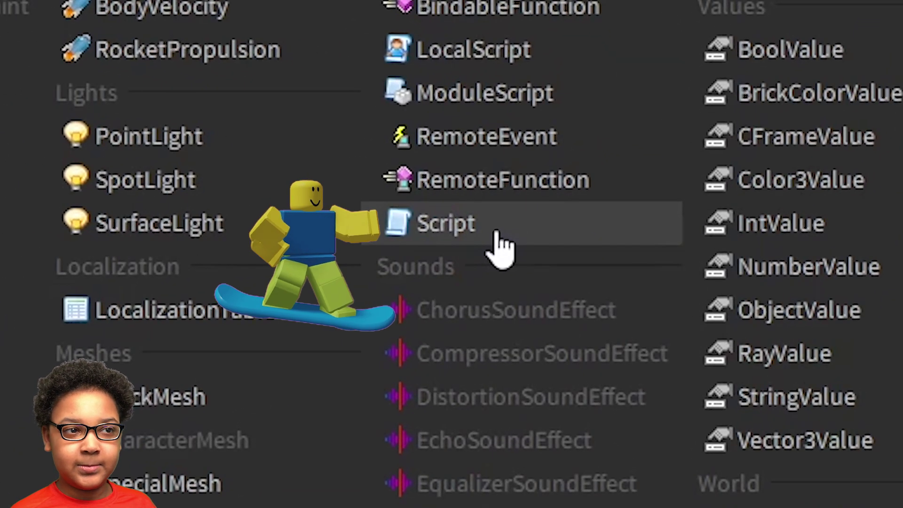
left_click(496, 232)
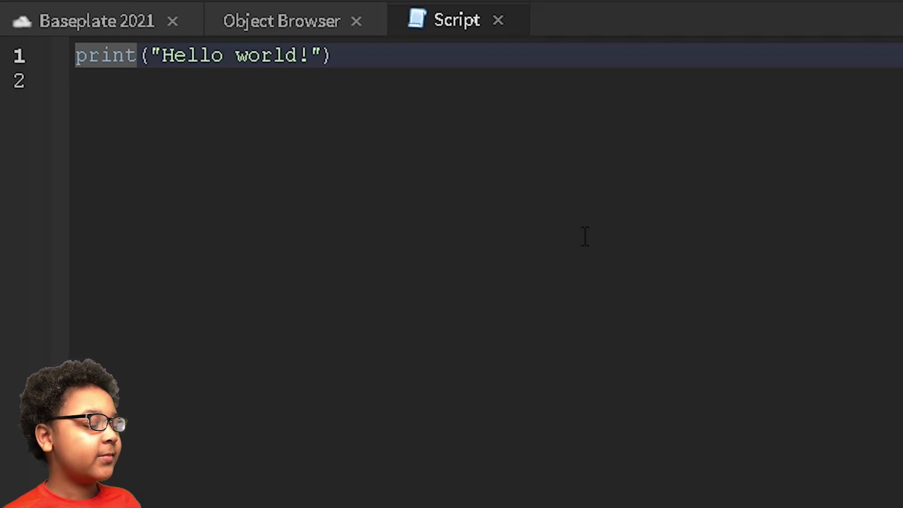
Step: Delete print("Hello world!") and make line 1 read local part = script.Parent
left_click(446, 184)
key("shift+Up")
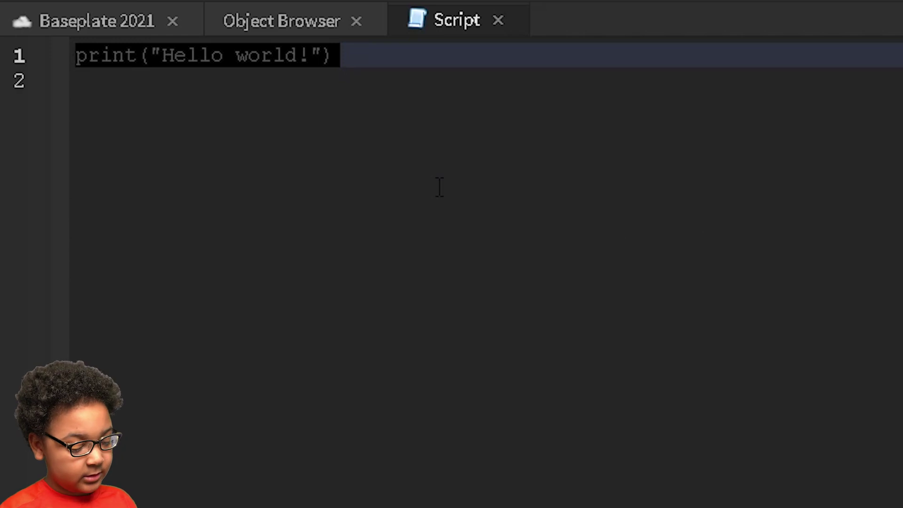
key("Down")
left_click(411, 61)
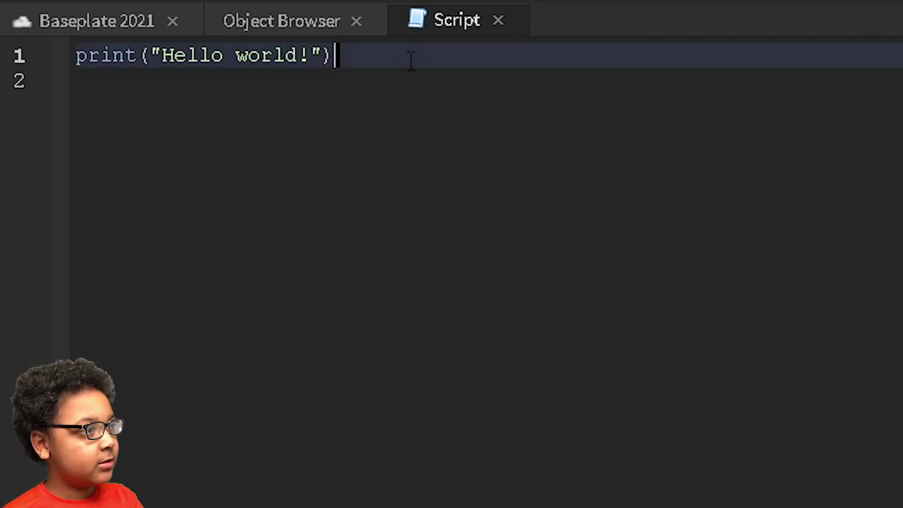
key("Delete")
key("BackSpace")
key("BackSpace")
key("BackSpace")
key("BackSpace")
key("BackSpace")
key("BackSpace")
key("BackSpace")
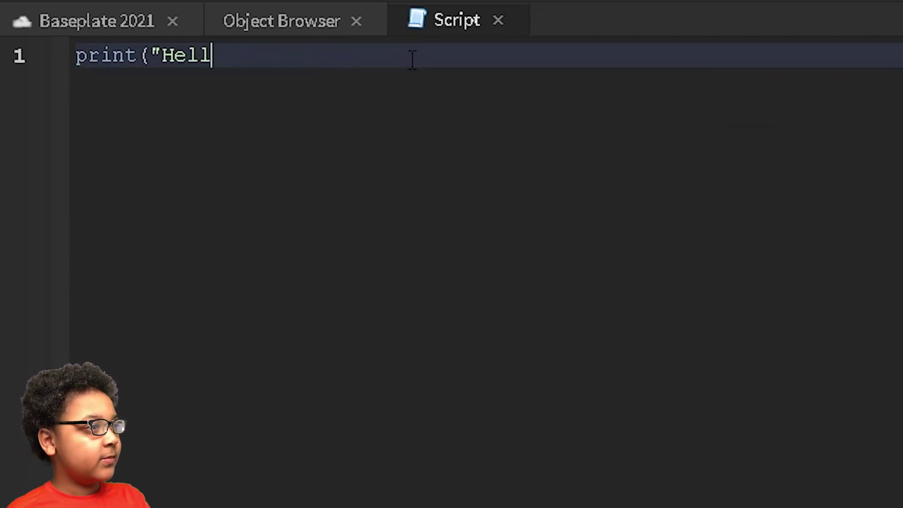
key("BackSpace")
key("BackSpace")
key("BackSpace")
key("BackSpace")
key("BackSpace")
key("BackSpace")
type("loca")
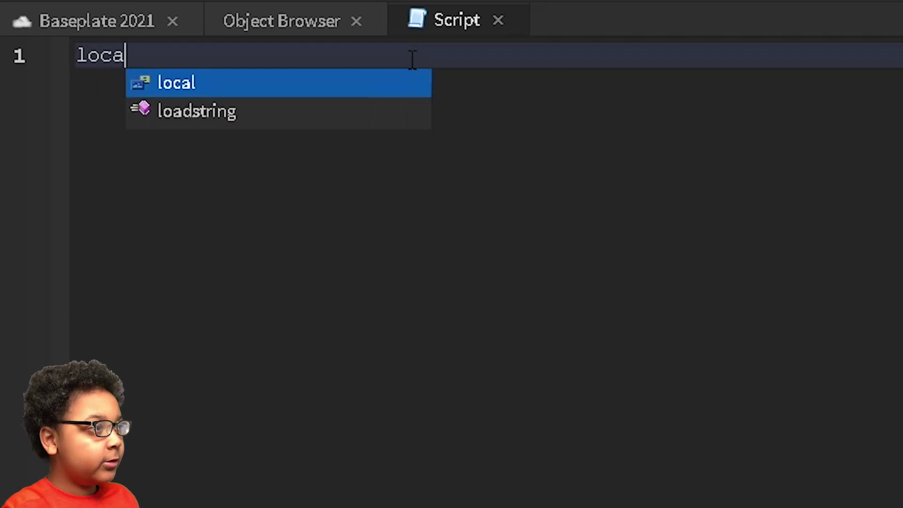
type("l part = script")
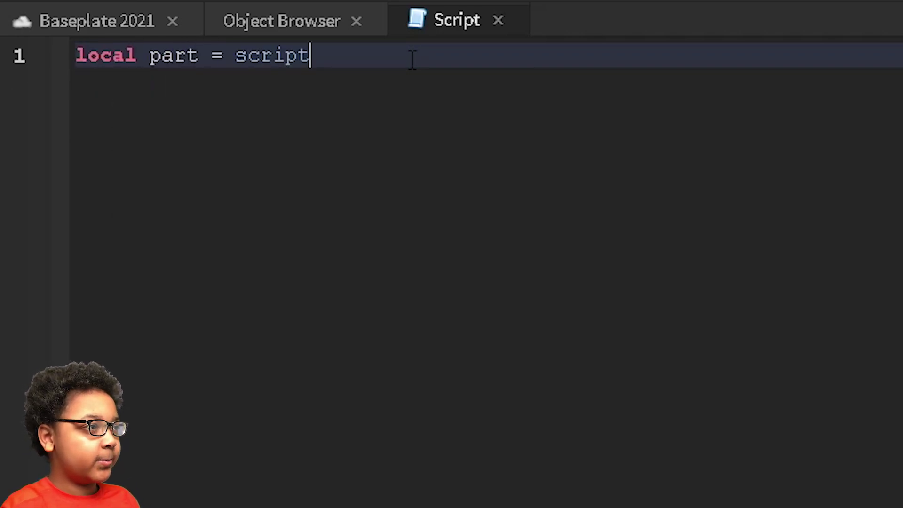
type(".Parent")
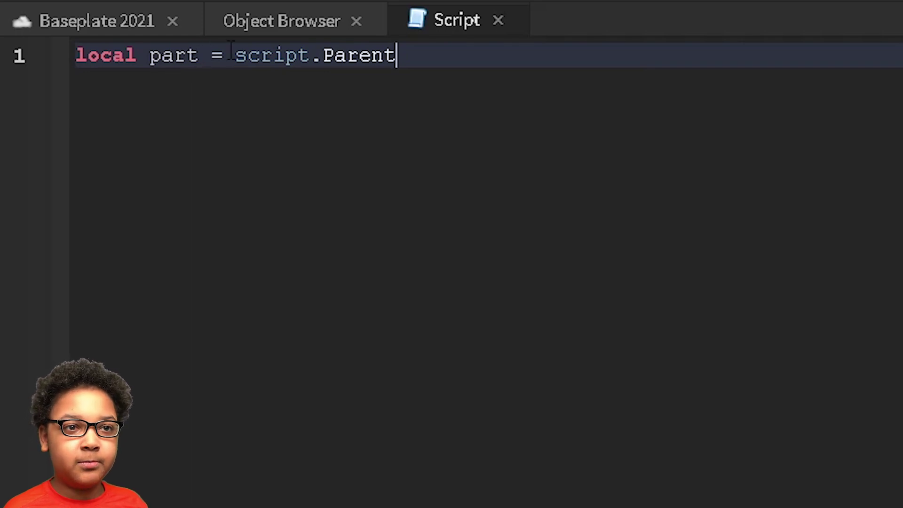
left_click_drag(430, 61, 235, 50)
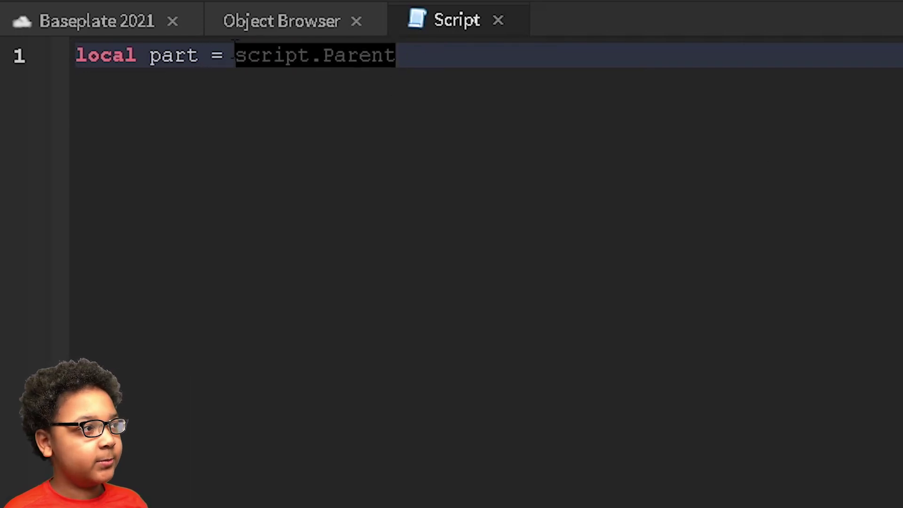
key("Tab")
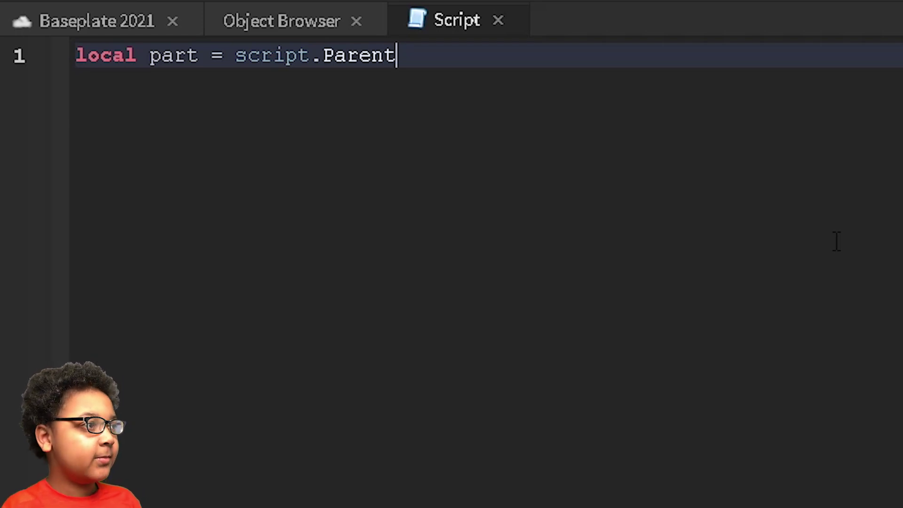
Step: Write part.Touched:Connect(function(hit) with autocomplete, producing its end) line
key("Return")
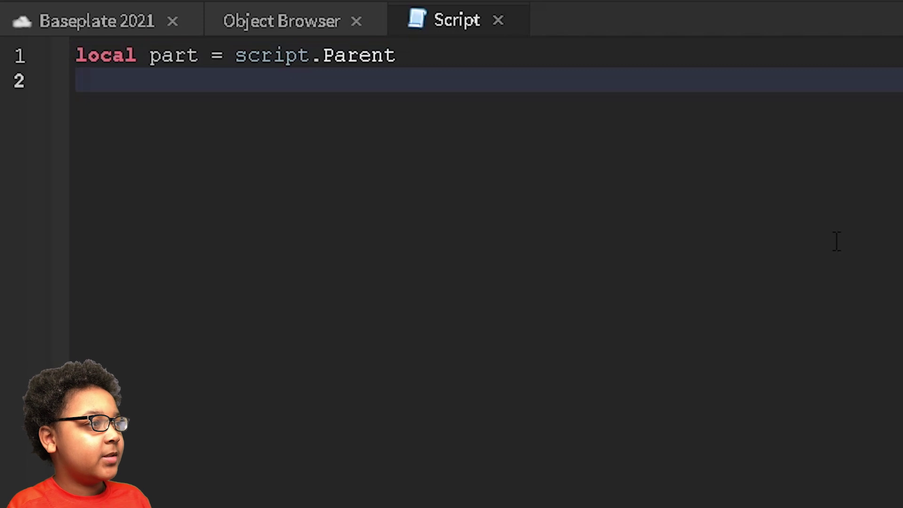
key("Return")
type("part")
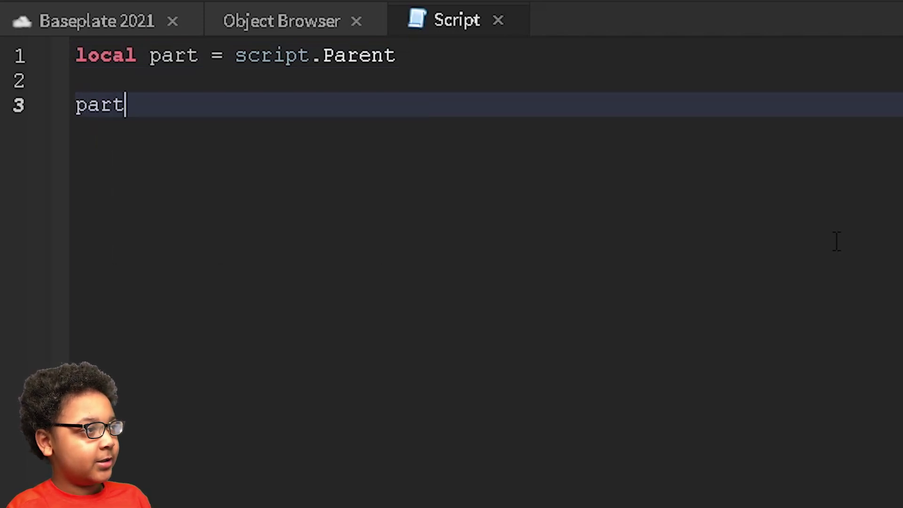
type(".Tou")
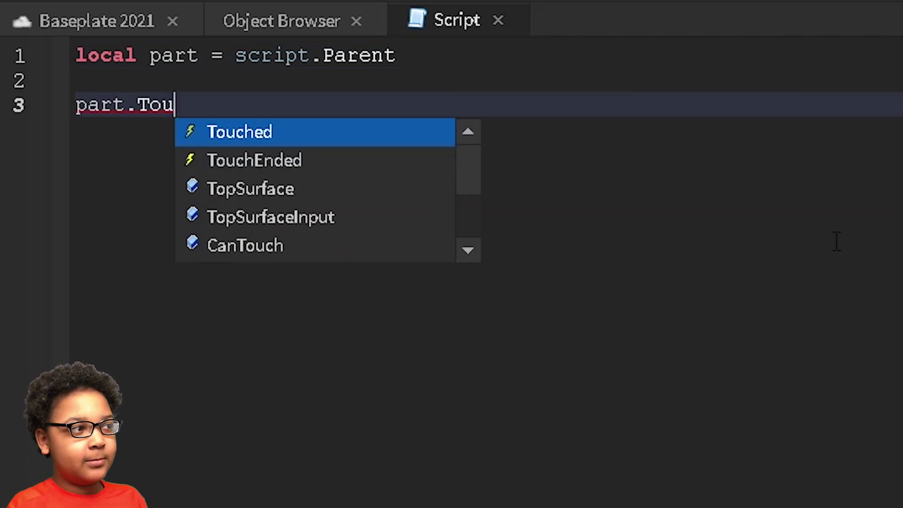
key("Tab")
type(":C")
key("Tab")
type("(f")
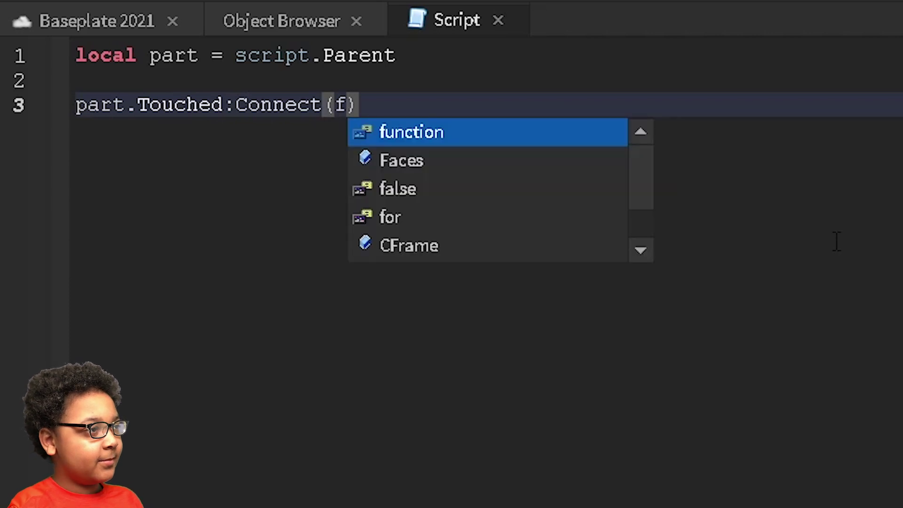
key("Tab")
type("()")
key("BackSpace")
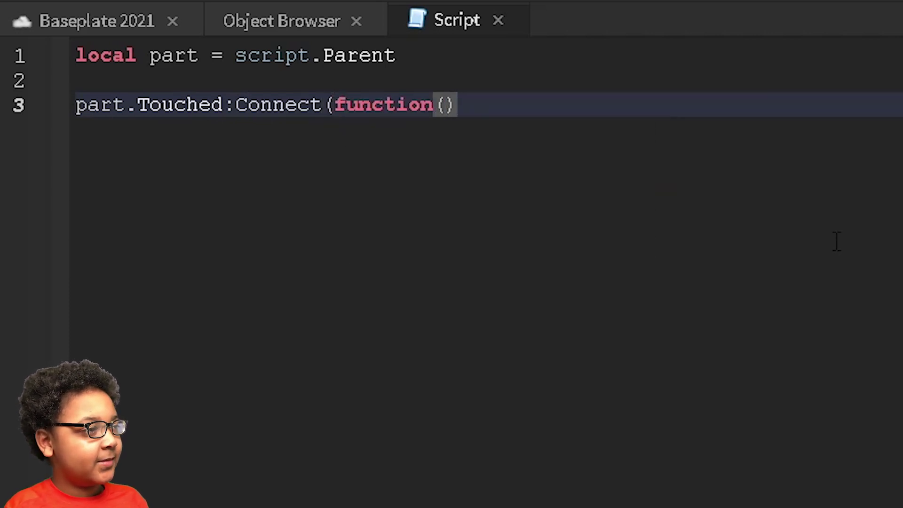
type("hit")
key("Right")
key("Return")
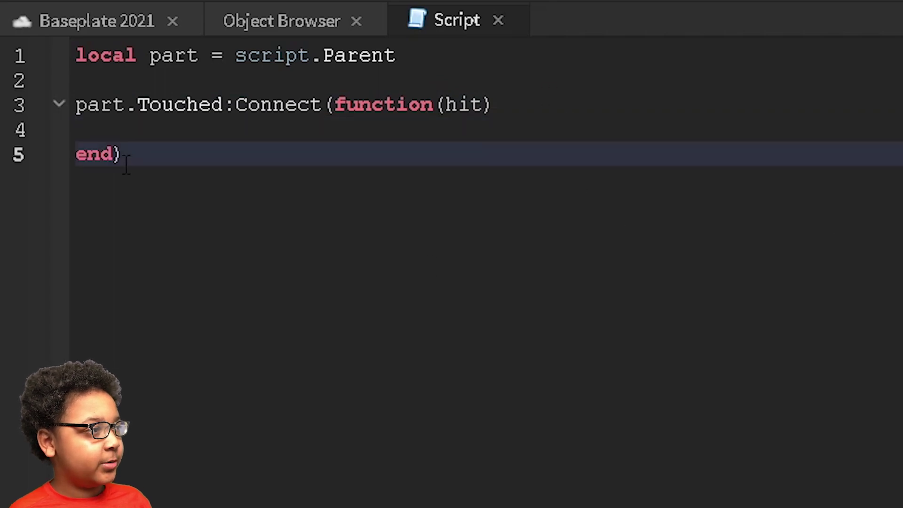
Step: Review the handler block and place the cursor on its empty body line
double_click(115, 155)
left_click(115, 154)
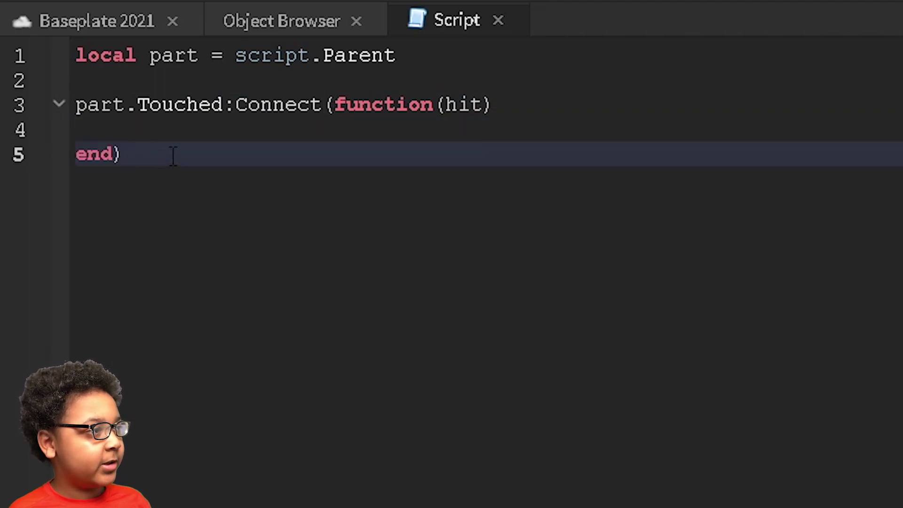
left_click(192, 131)
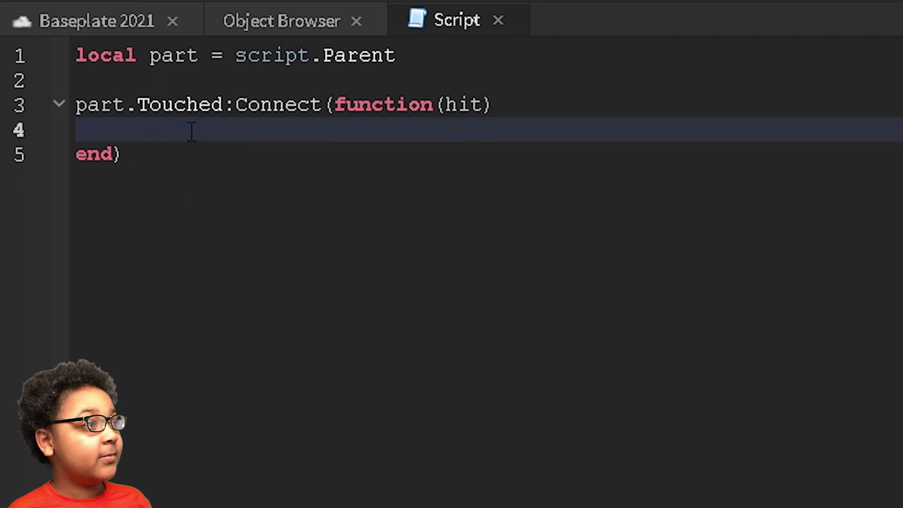
mouse_move(249, 200)
left_mouse_down()
mouse_move(56, 124)
mouse_move(79, 86)
left_mouse_up()
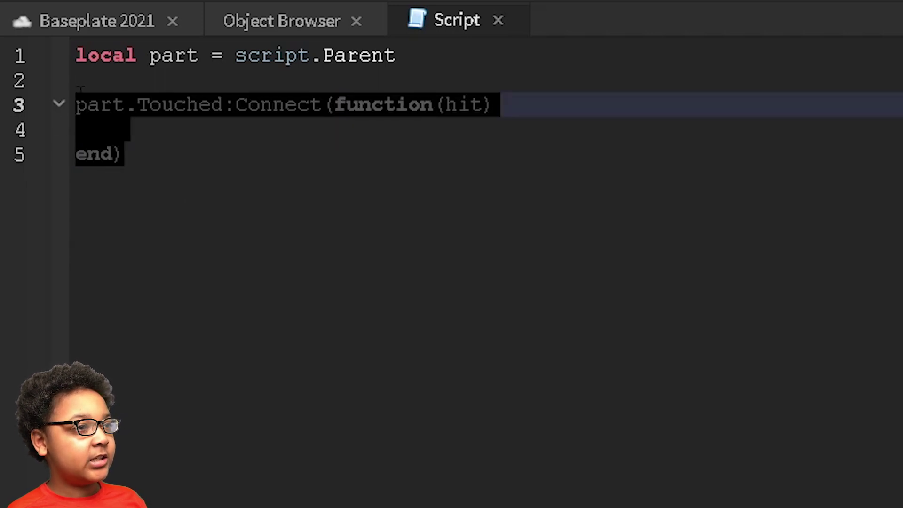
left_click(156, 127)
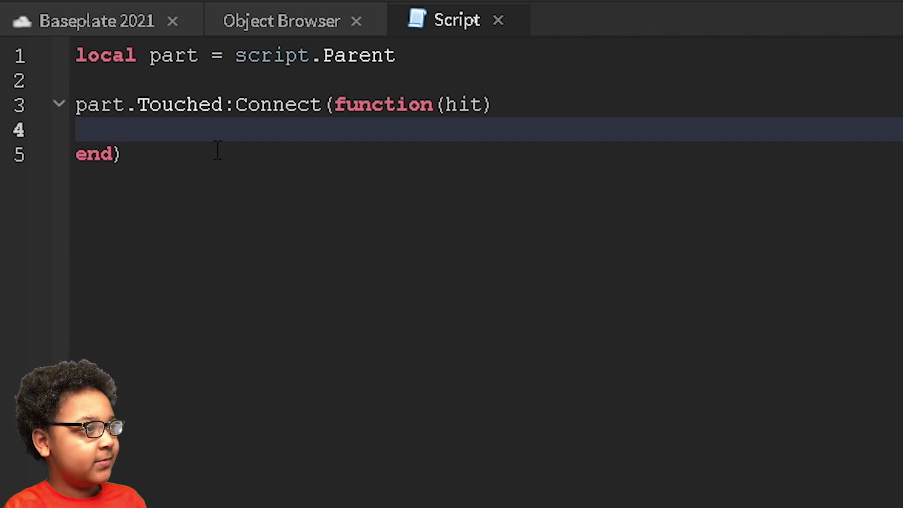
type("lo")
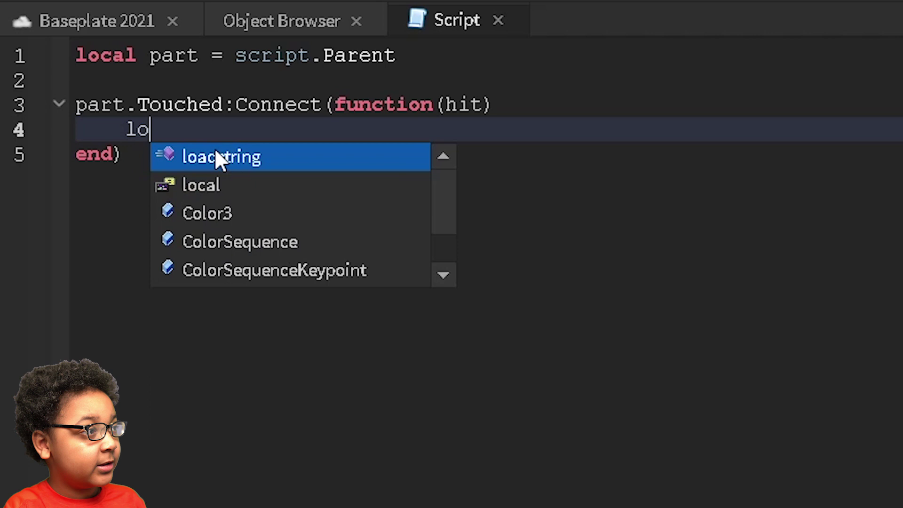
type("cal humanoid =")
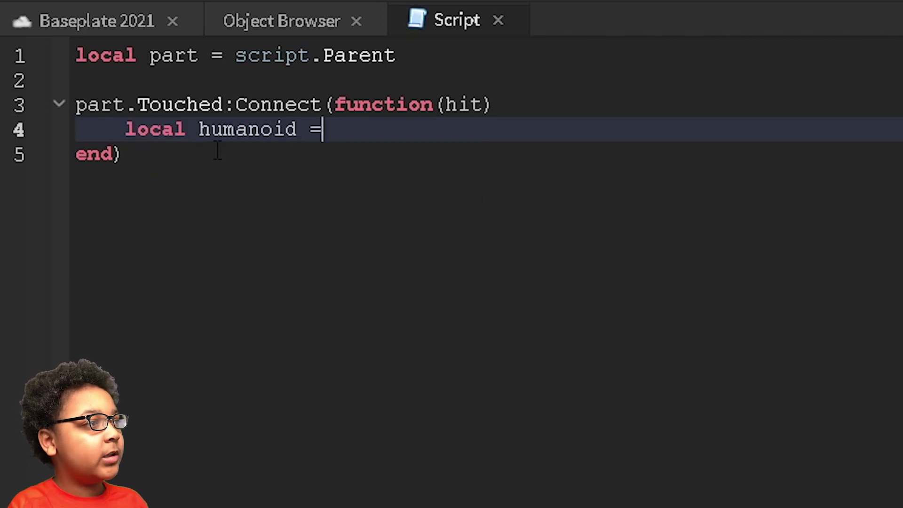
type(" ht")
Step: Add the humanoid lookup line using FindFirstChildWhichIsA('Humanoid') on the hit's parent
key("BackSpace")
type("it.Parent")
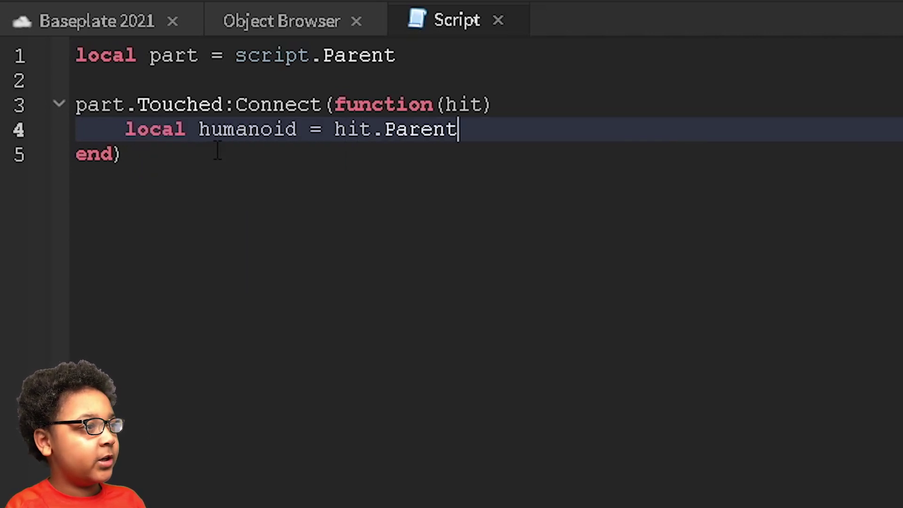
type(":FindFirstChildW")
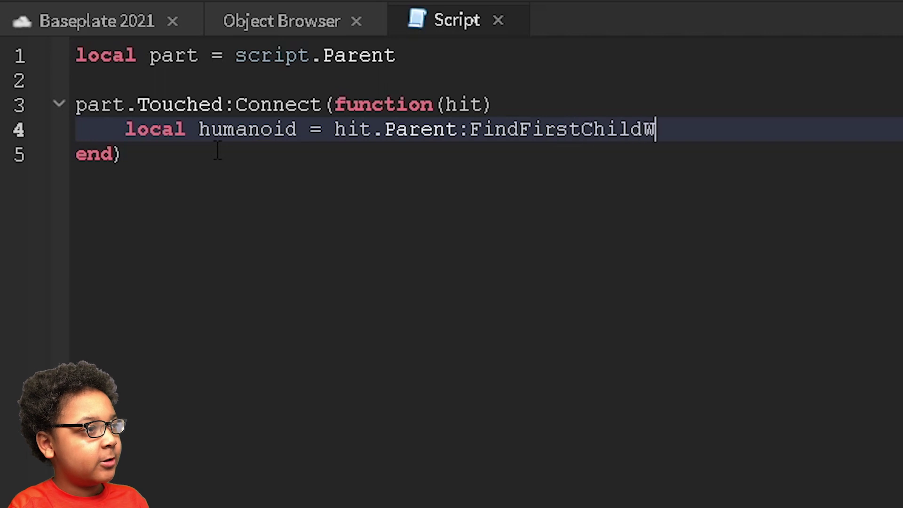
type("hichIsA('Humanoid")
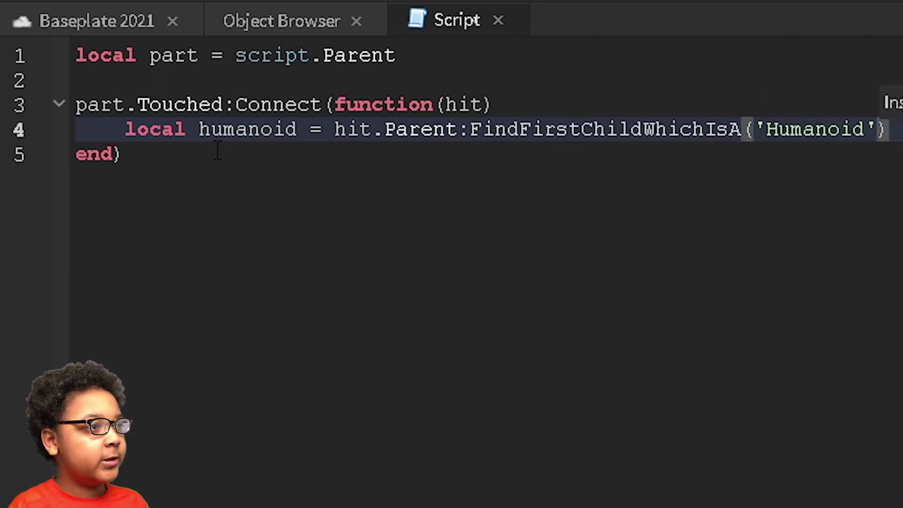
key("End")
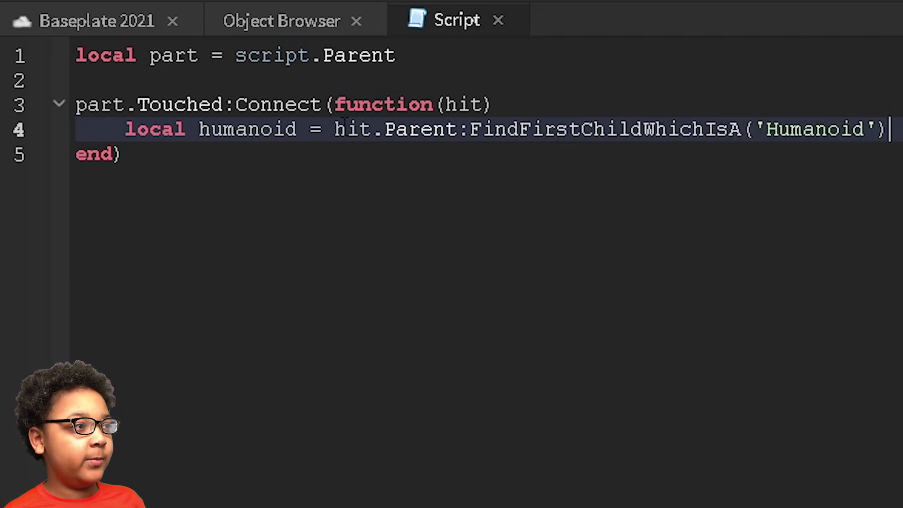
double_click(419, 129)
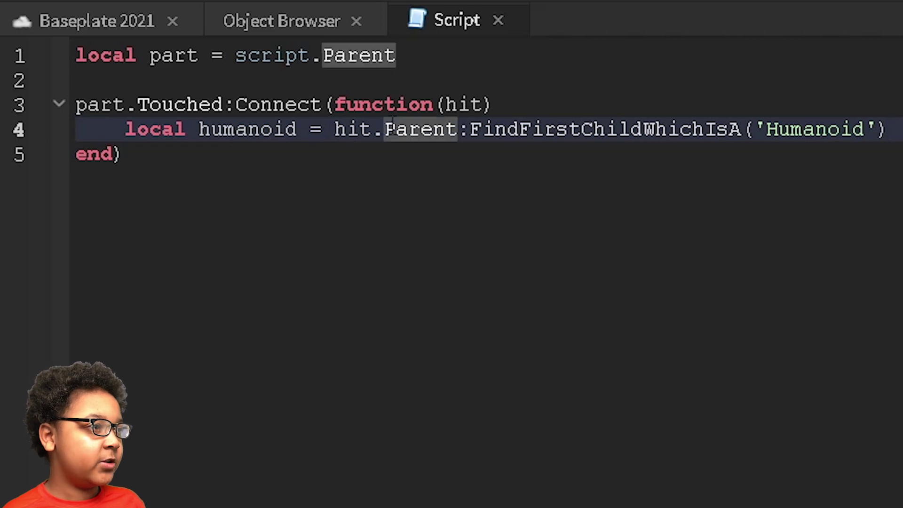
left_click(448, 133)
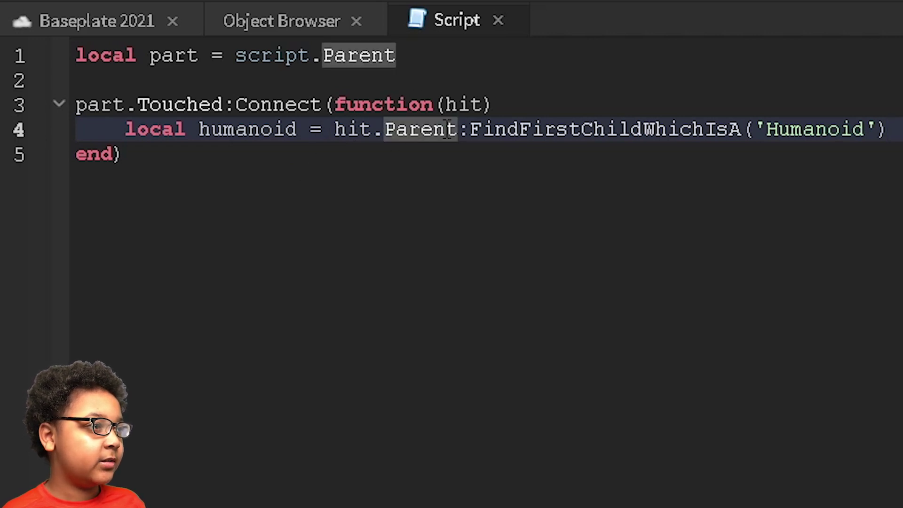
double_click(810, 130)
key("End")
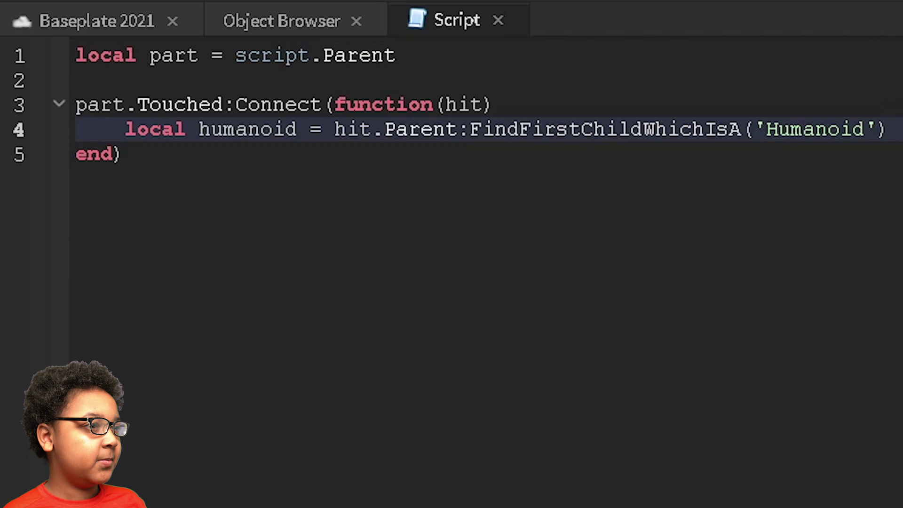
key("Return")
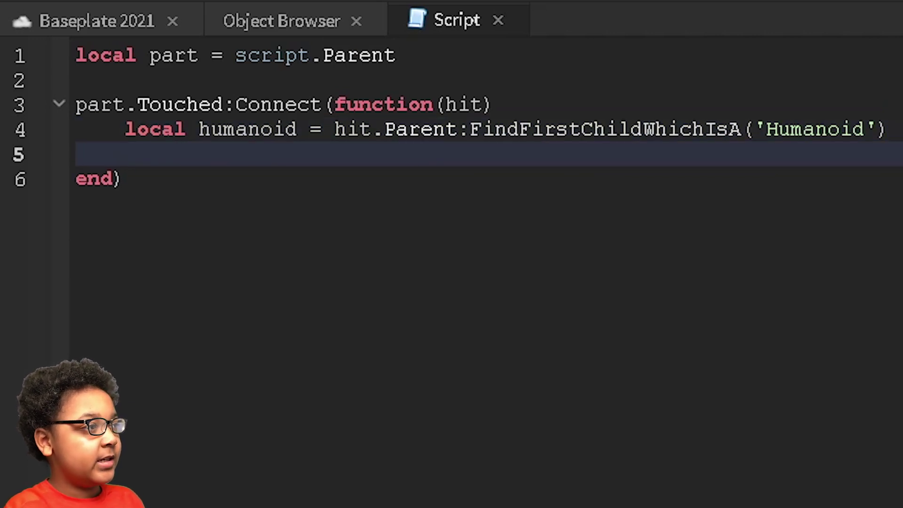
type("if humanoid")
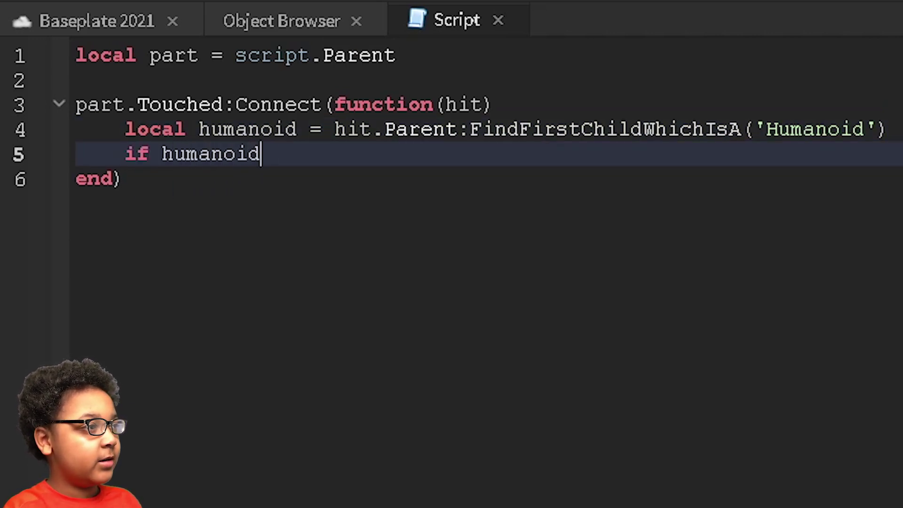
type(" and humanoid.")
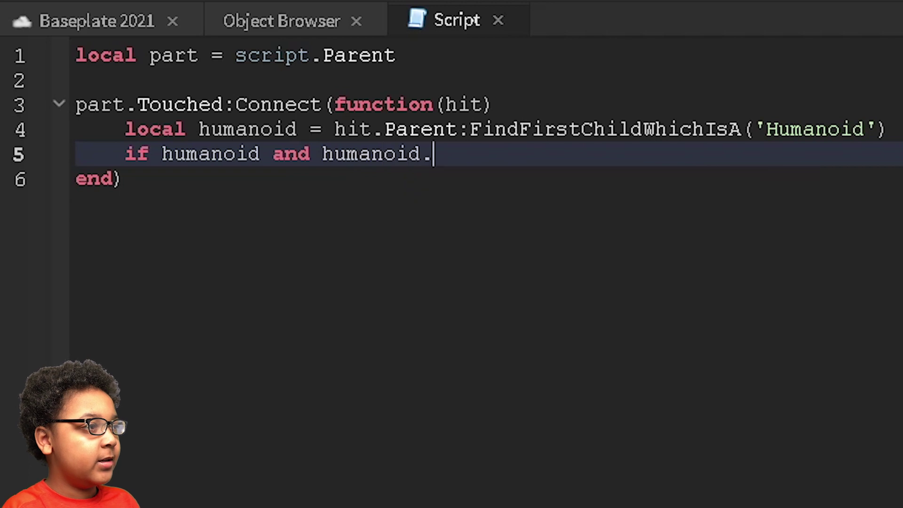
type("WalkSpeed < ")
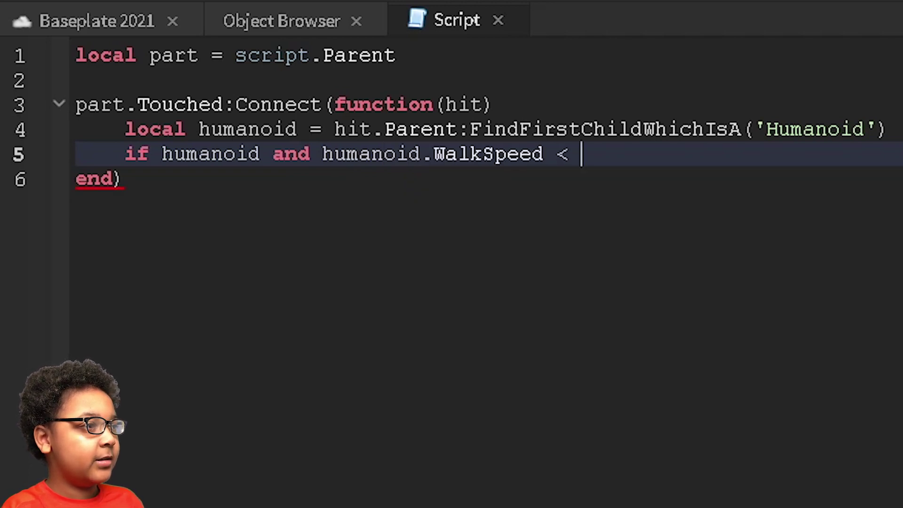
type("60 then")
Step: Add the condition if humanoid and humanoid.WalkSpeed < 60 then, leaving its body empty
key("Return")
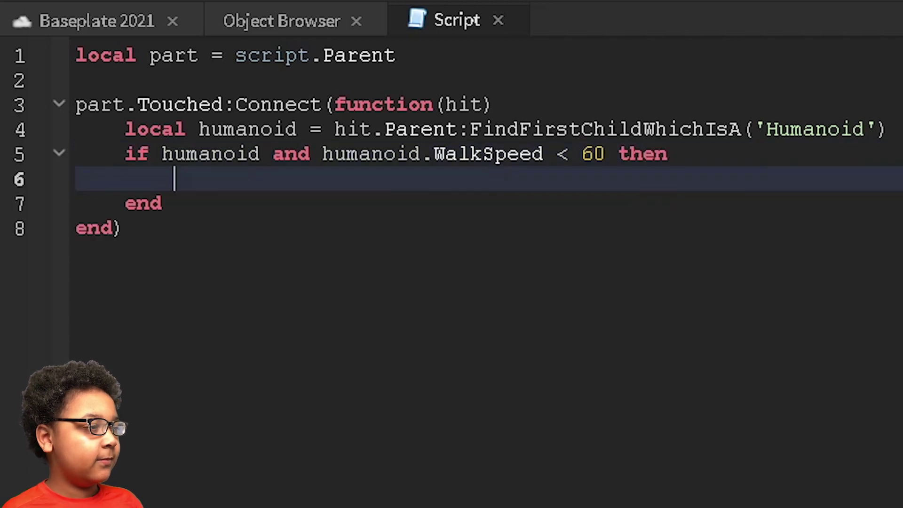
key("Down")
key("Up")
key("Up")
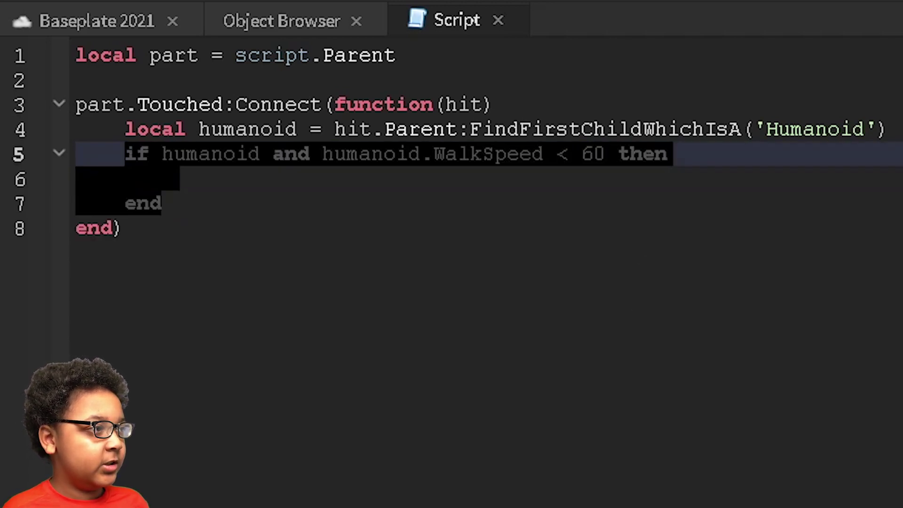
left_click(215, 181)
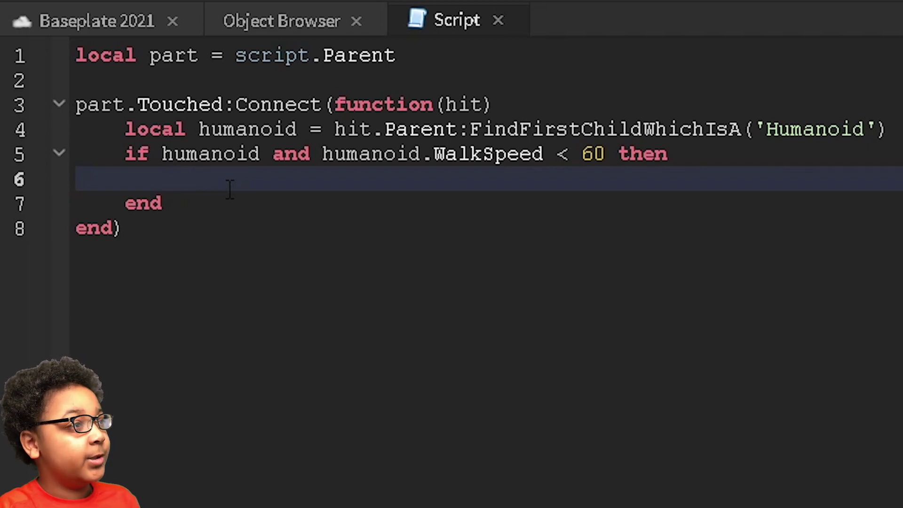
type("h")
Step: Fill the if block with humanoid.WalkSpeed = 60, wait(3), and humanoid.WalkSpeed = 16
key("Tab")
type(".Walk")
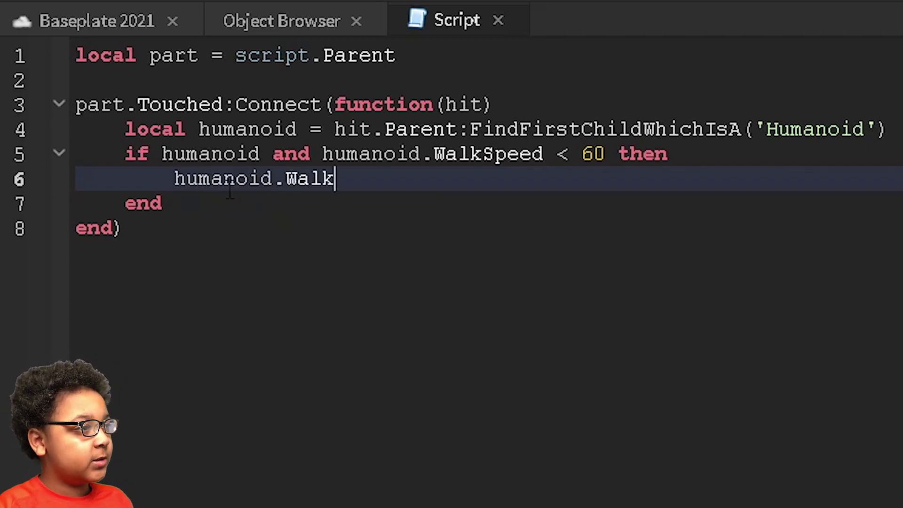
type("Speed = 6")
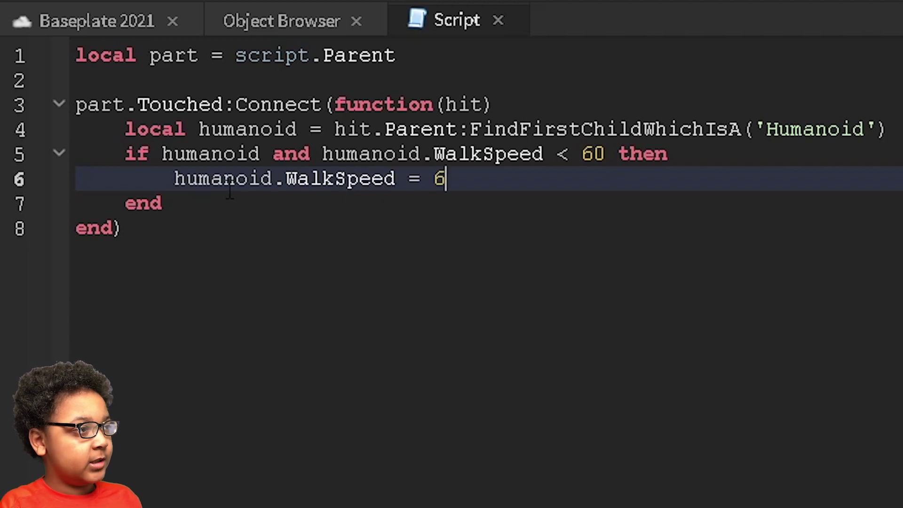
type("0")
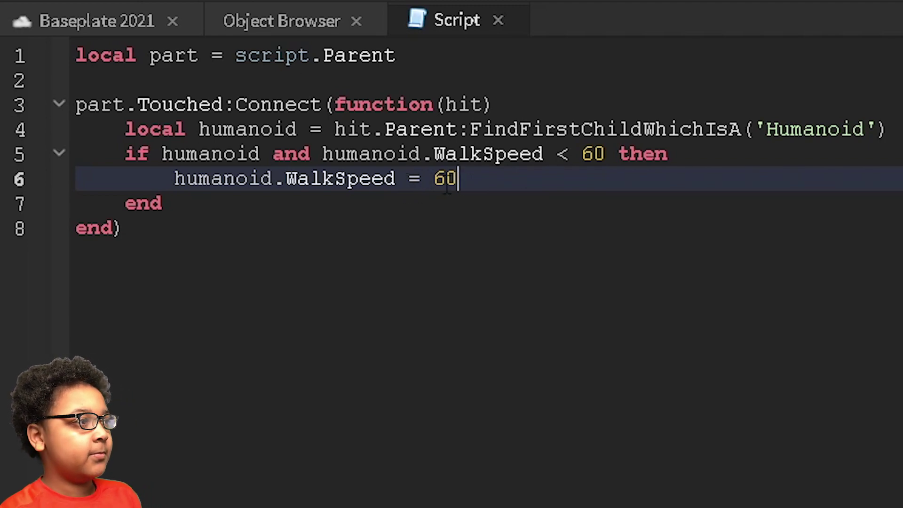
key("Return")
type("wait(")
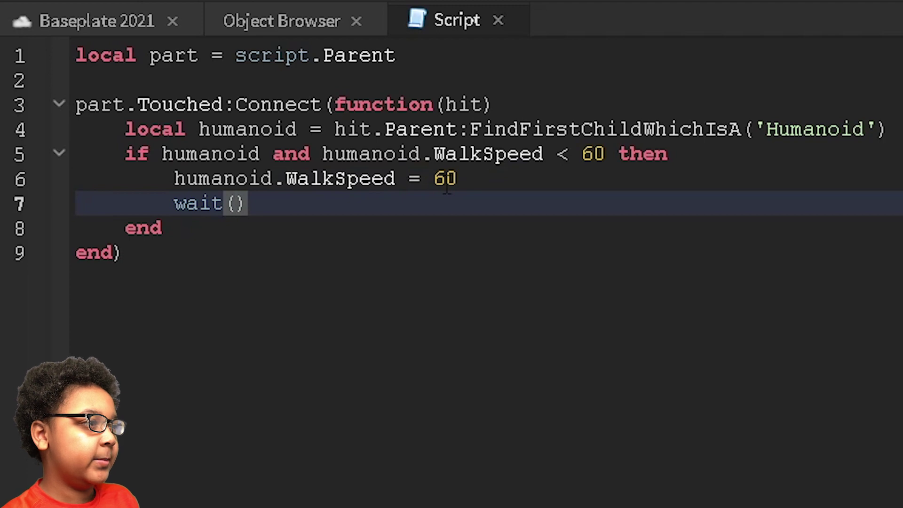
type("3)")
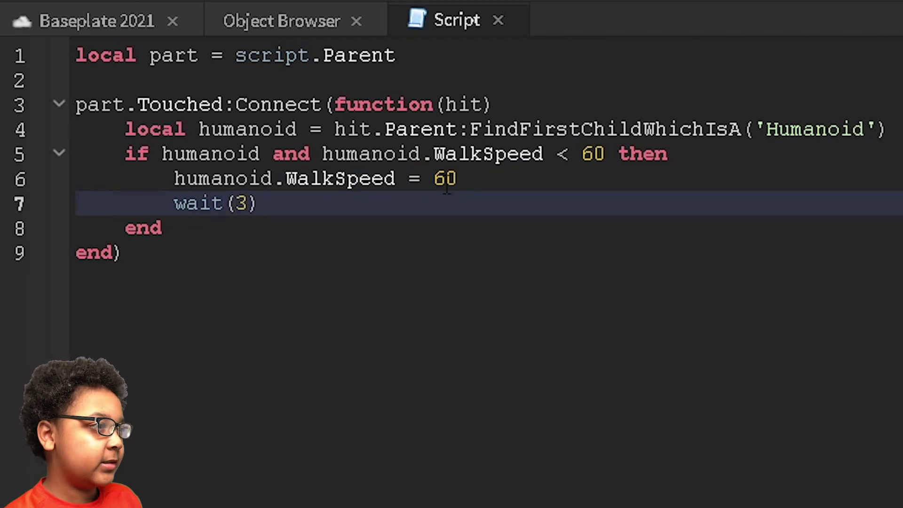
key("Return")
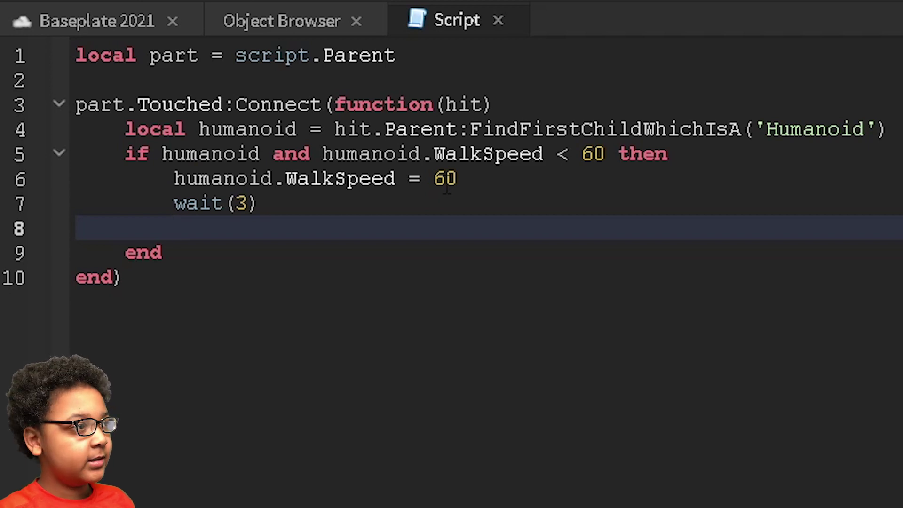
type("hu")
key("Tab")
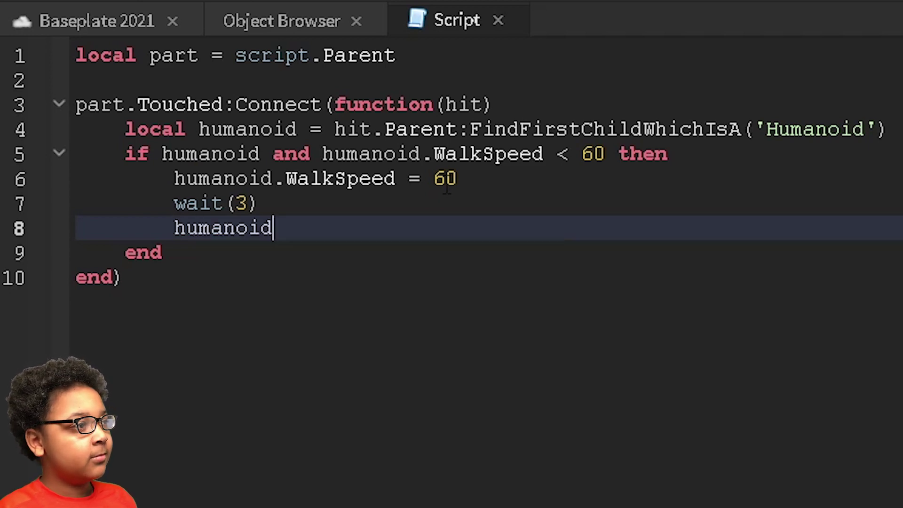
type(".WalkS")
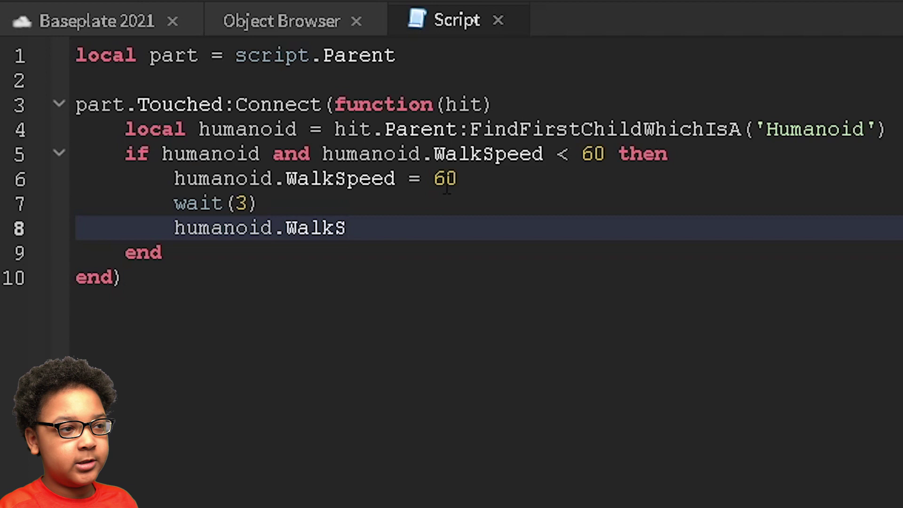
type("peed = 1")
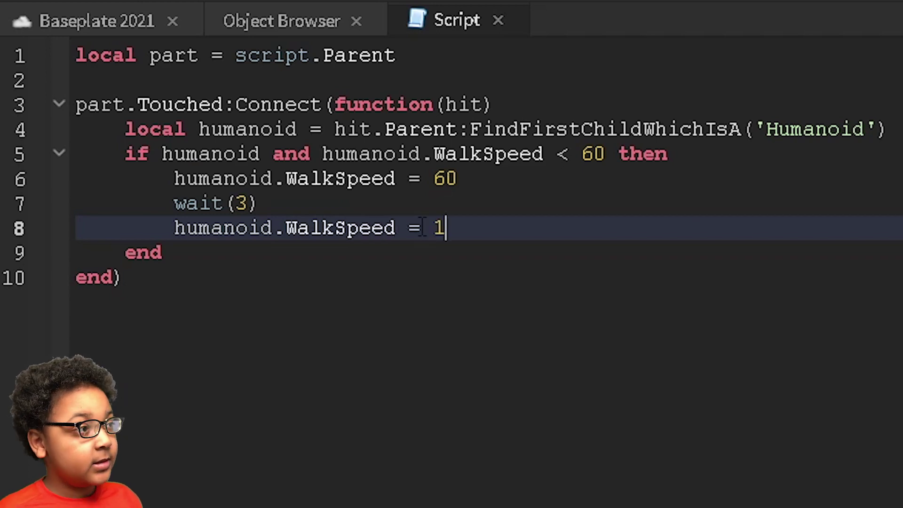
type("6")
left_click_drag(478, 231, 173, 228)
left_click(493, 219)
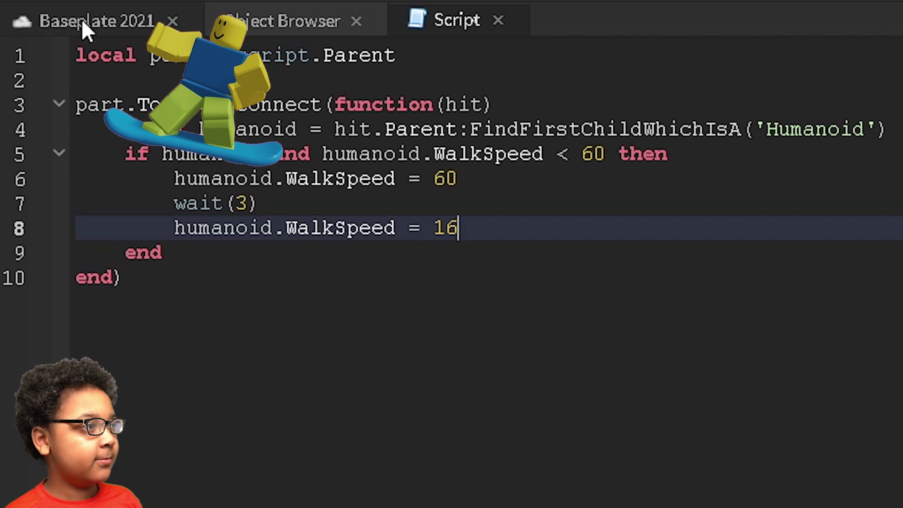
Step: Return to the 3D scene and select the speed pad part
left_click(84, 25)
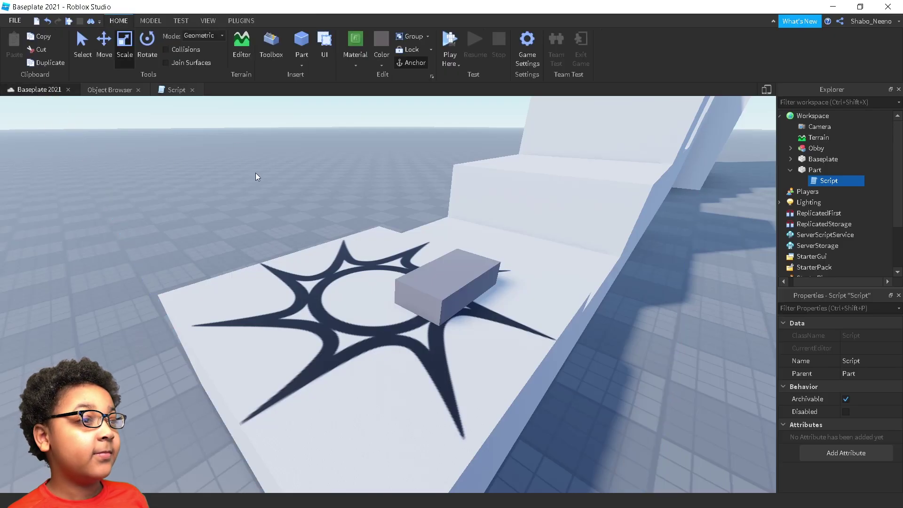
right_click_drag(460, 267, 125, 87)
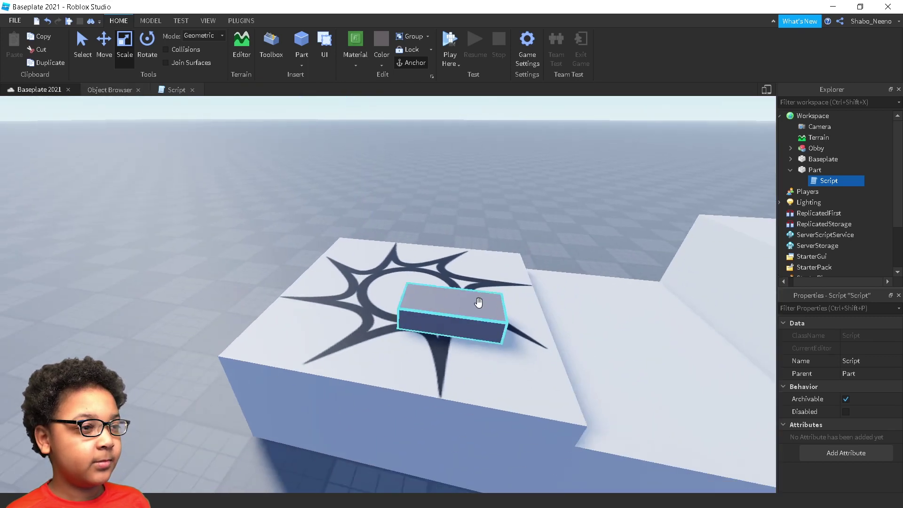
left_click(438, 311)
right_click_drag(484, 299, 484, 310)
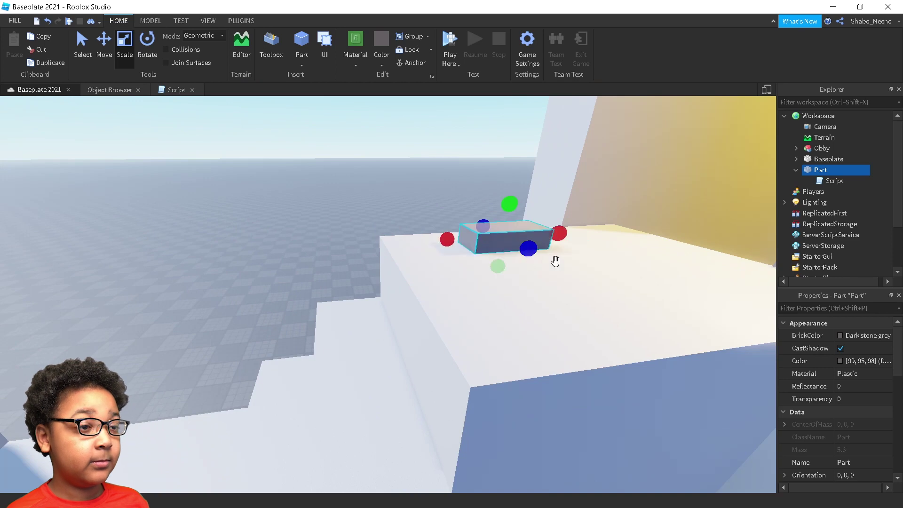
Step: Scale the pad down to a small square block and anchor it
left_click_drag(526, 252, 569, 261)
right_click_drag(569, 262, 427, 313)
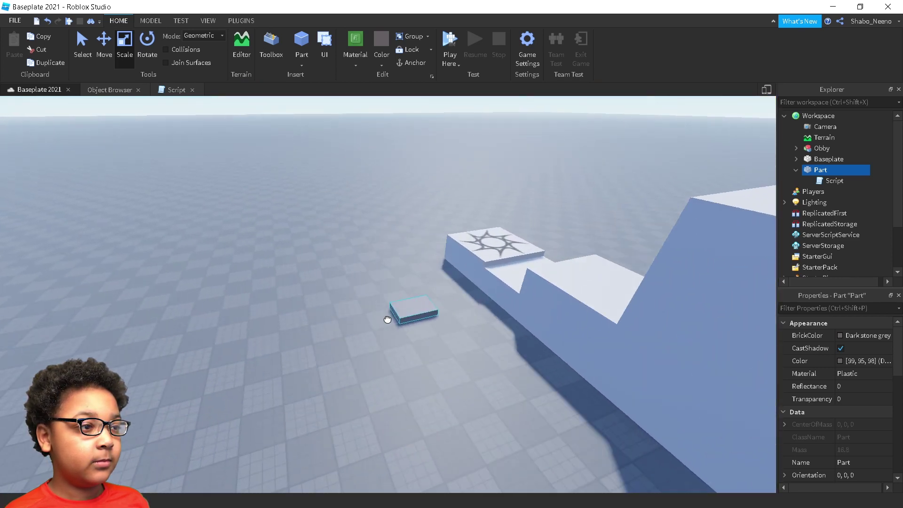
left_click_drag(457, 319, 427, 329)
right_click_drag(408, 332, 406, 330)
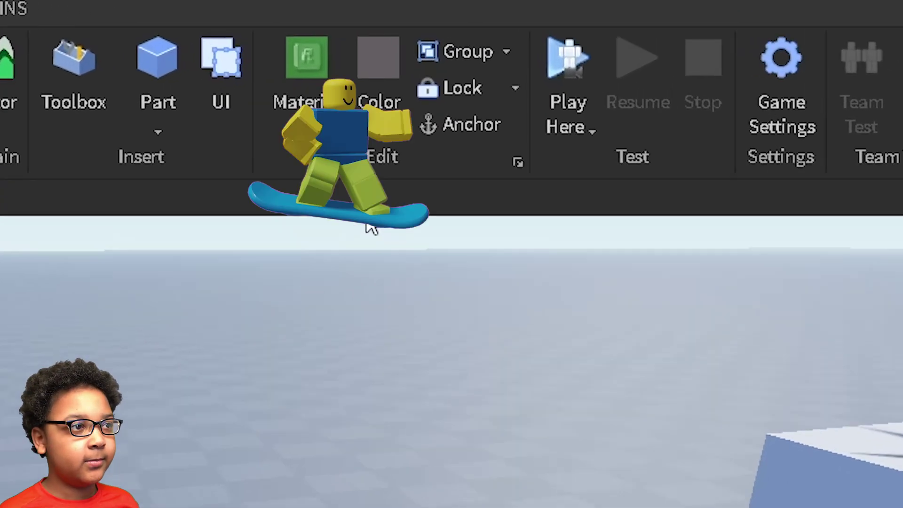
left_click(465, 132)
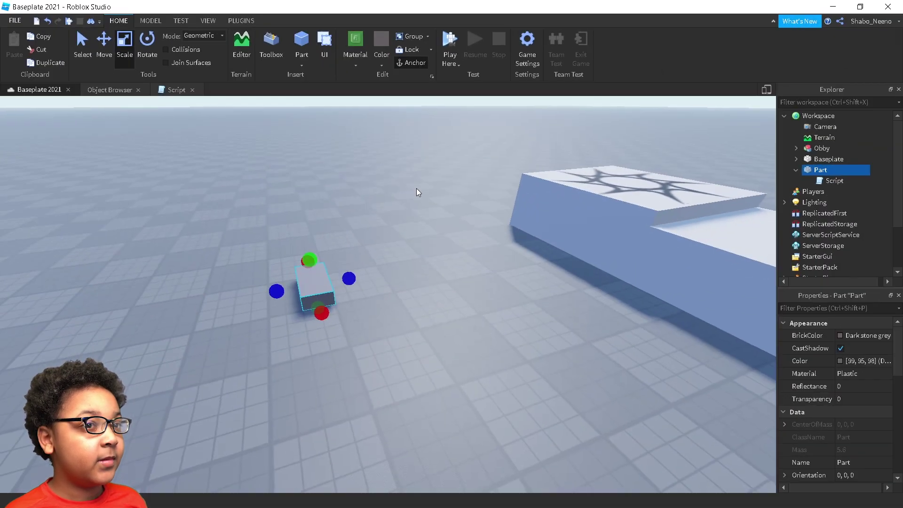
right_click_drag(416, 192, 396, 176)
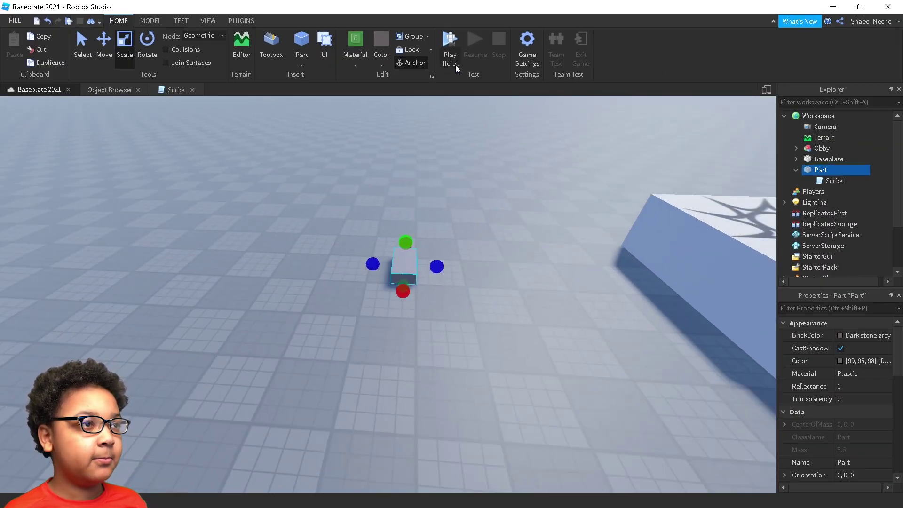
Step: Start a playtest and run the avatar across the baseplate onto the grey speed pad
left_click(448, 39)
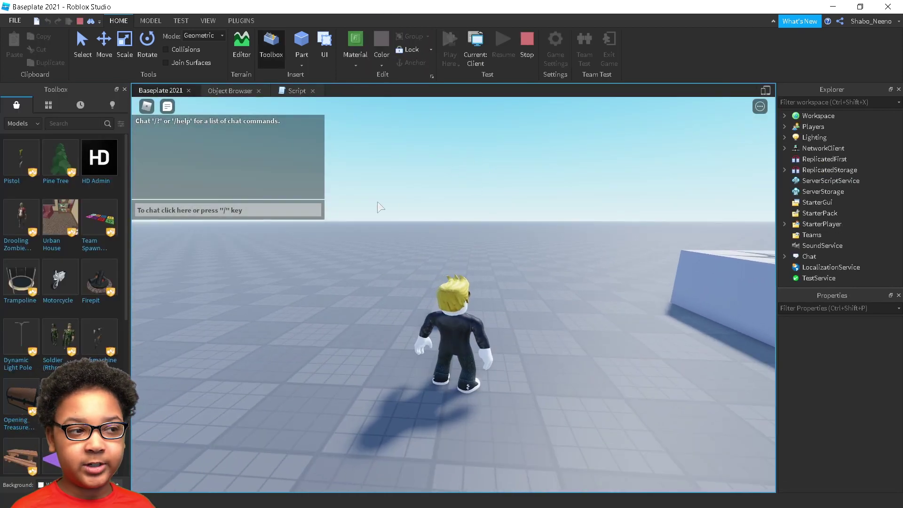
key("d")
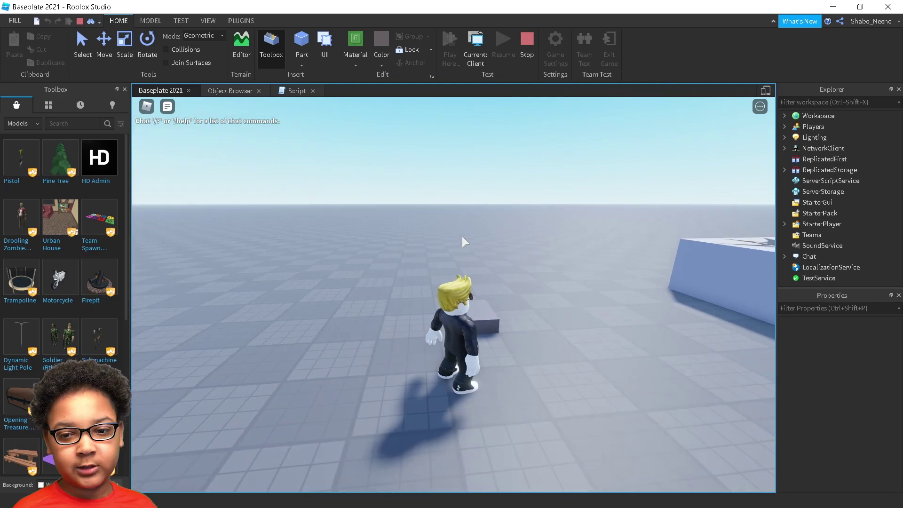
key("w")
key("Left")
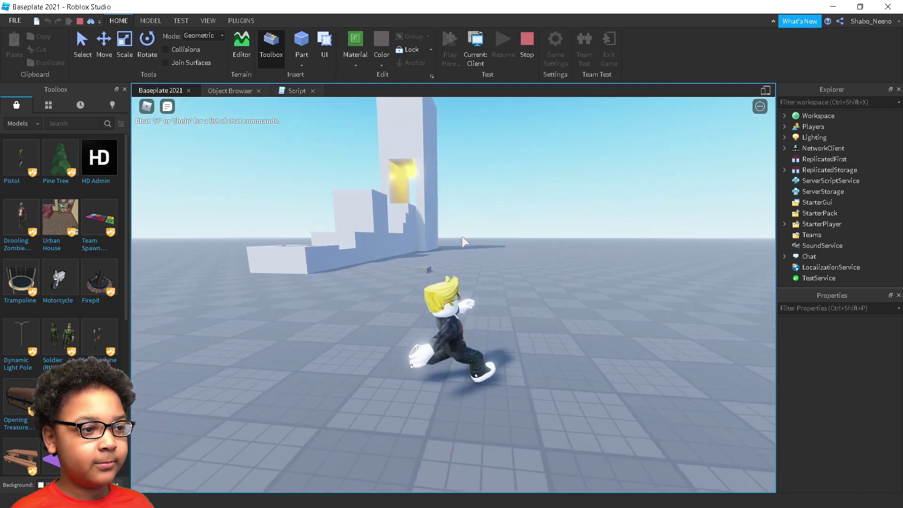
key("a")
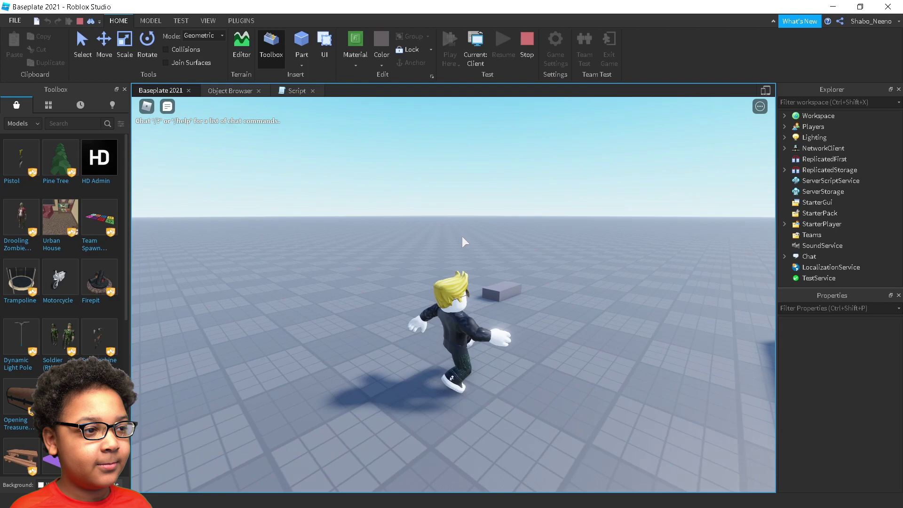
key("d")
key("Left")
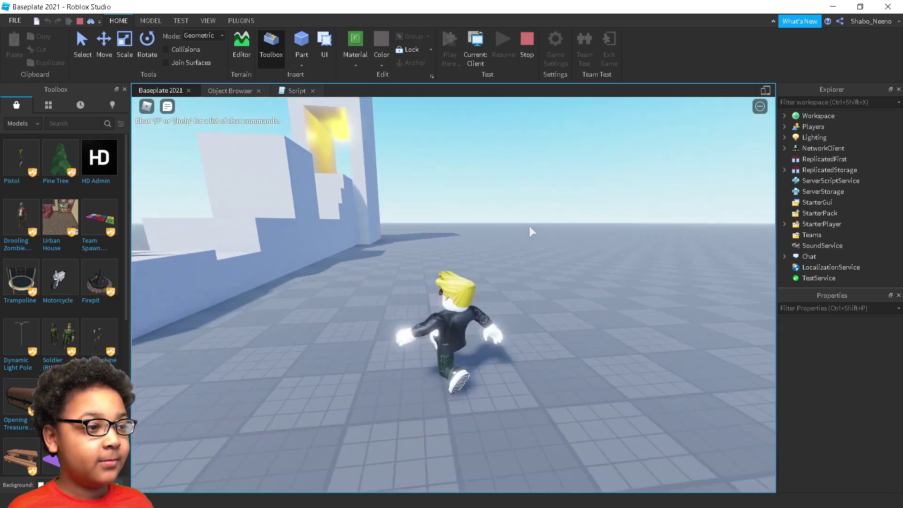
key("s")
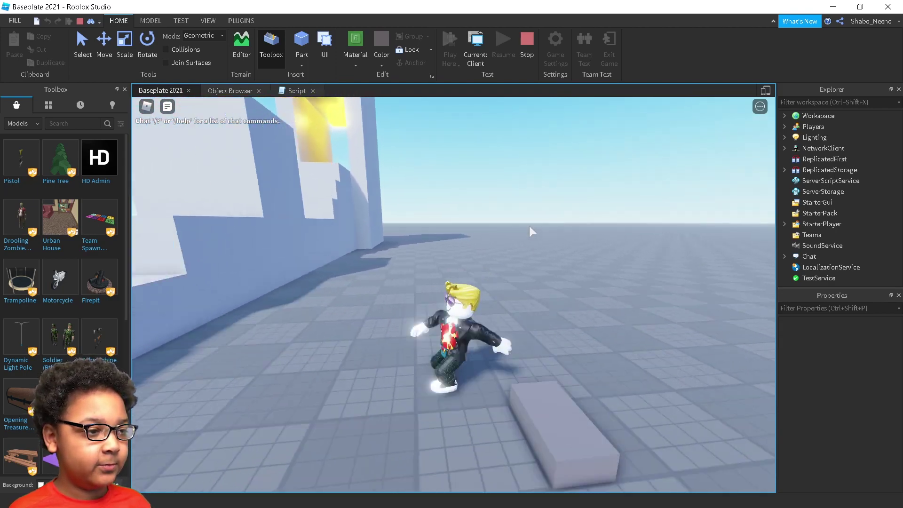
key("w")
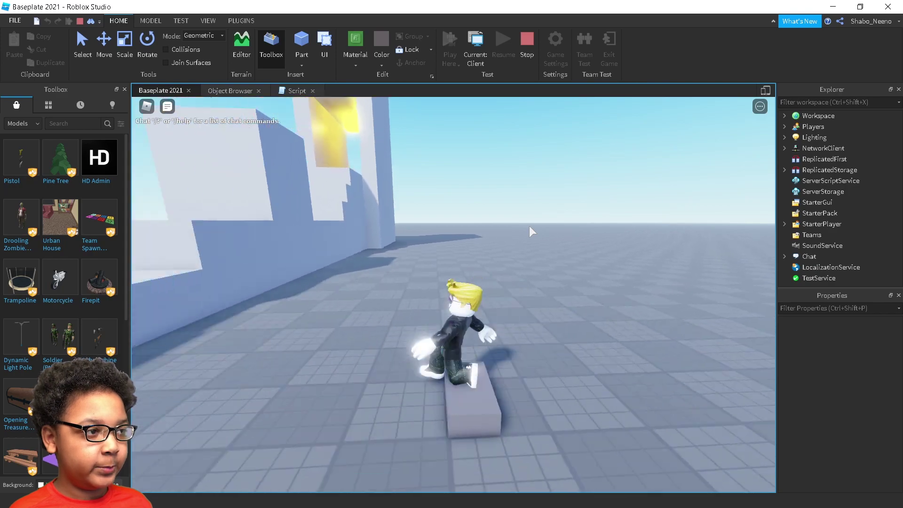
Step: Run off the pad and climb the white stairs to the next platform
key("a")
key("Left")
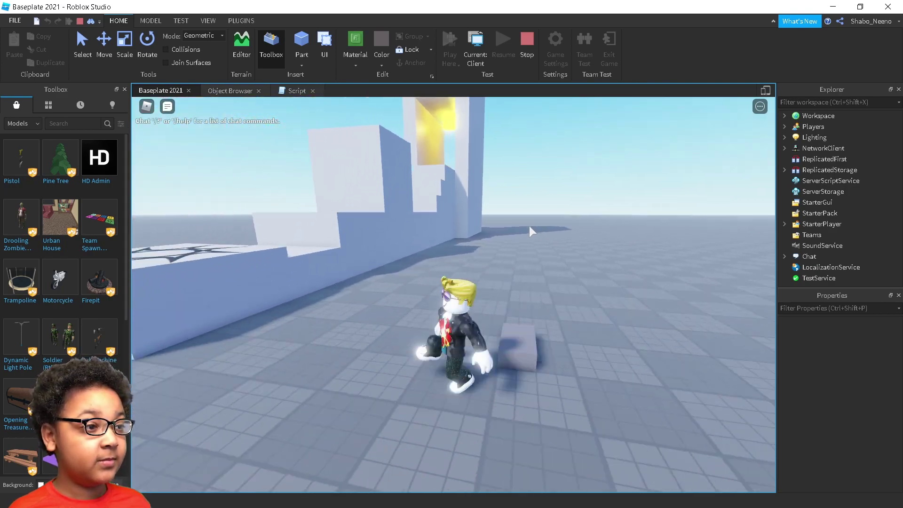
key("a")
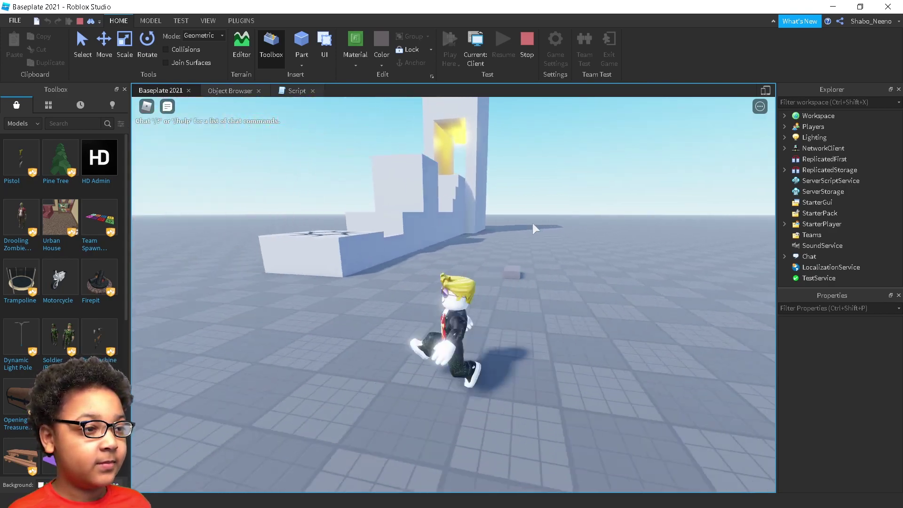
key("w")
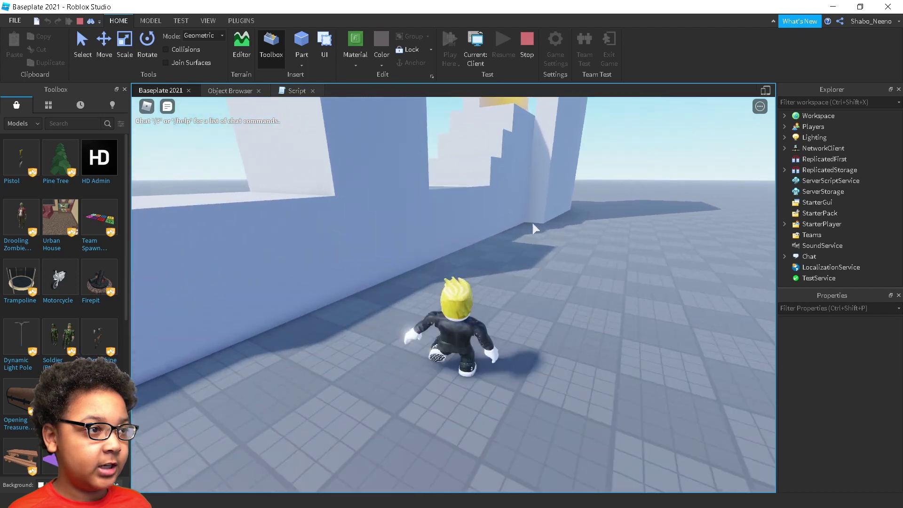
key("w")
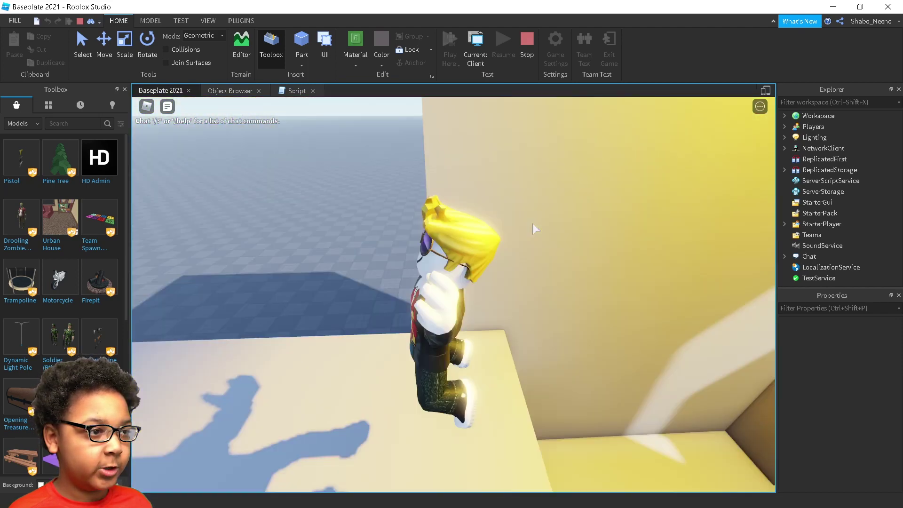
key("w")
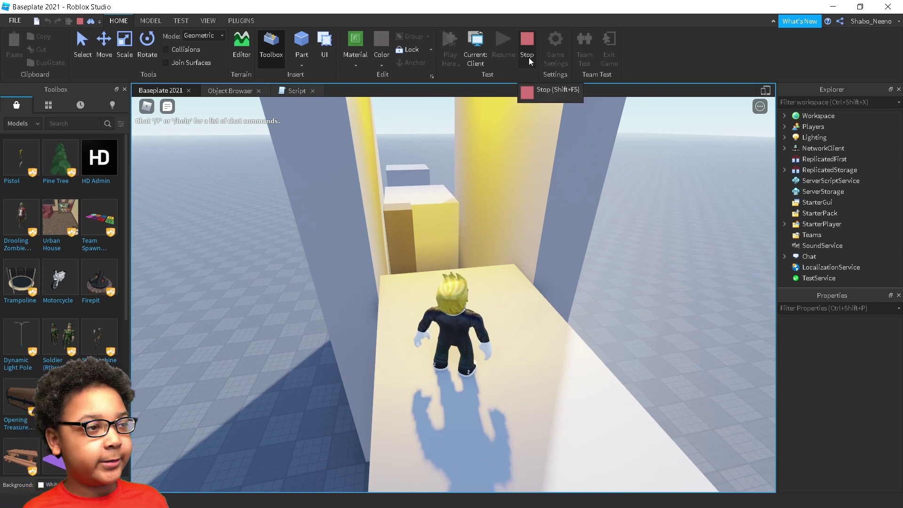
Step: Stop the playtest, place a duplicate speed pad in front of the original, and expand it in Explorer
left_click(528, 57)
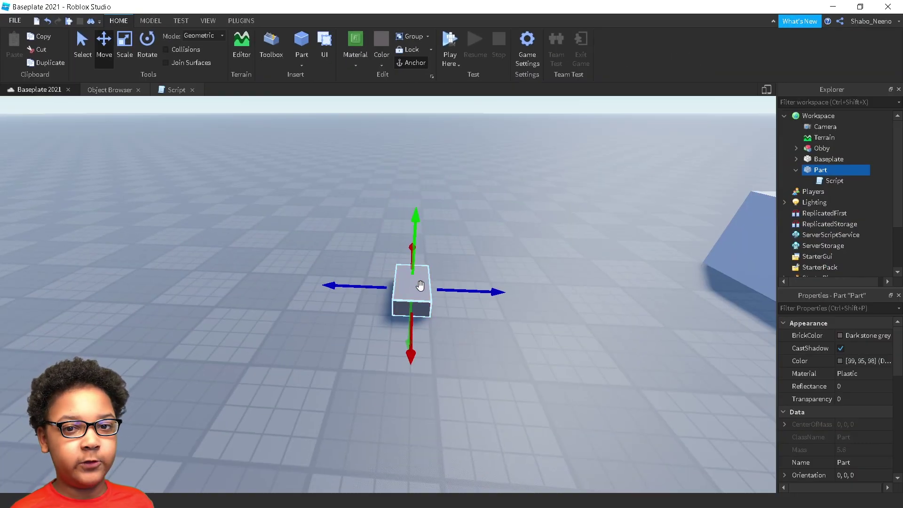
right_click(420, 285)
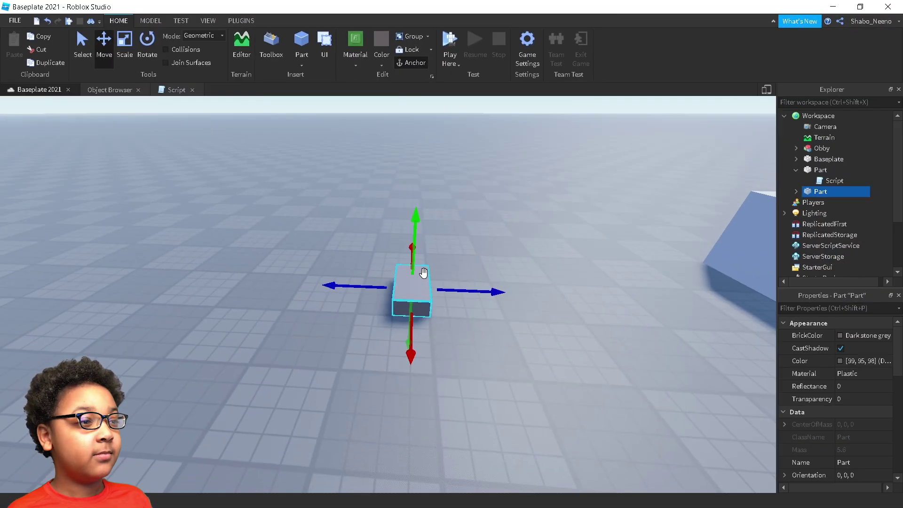
left_click_drag(423, 272, 438, 400)
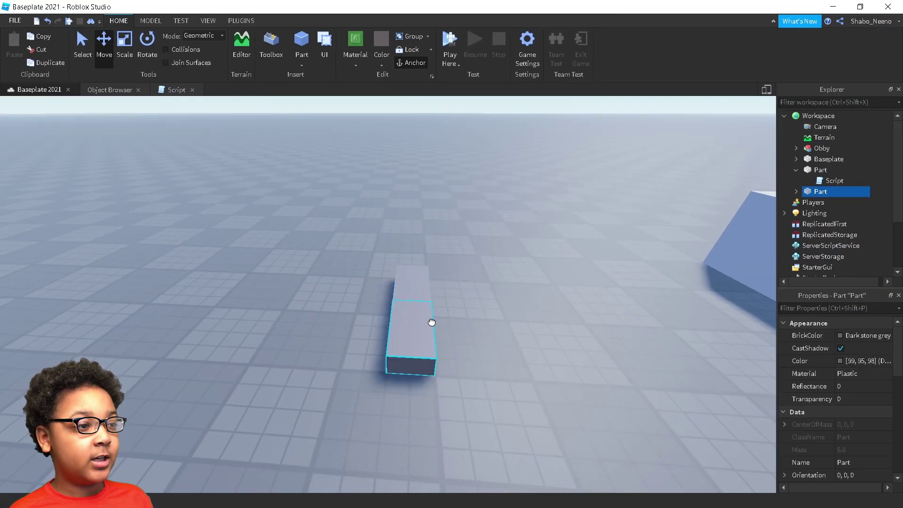
mouse_move(466, 335)
right_mouse_down()
mouse_move(523, 351)
mouse_move(470, 350)
mouse_move(282, 265)
right_mouse_up()
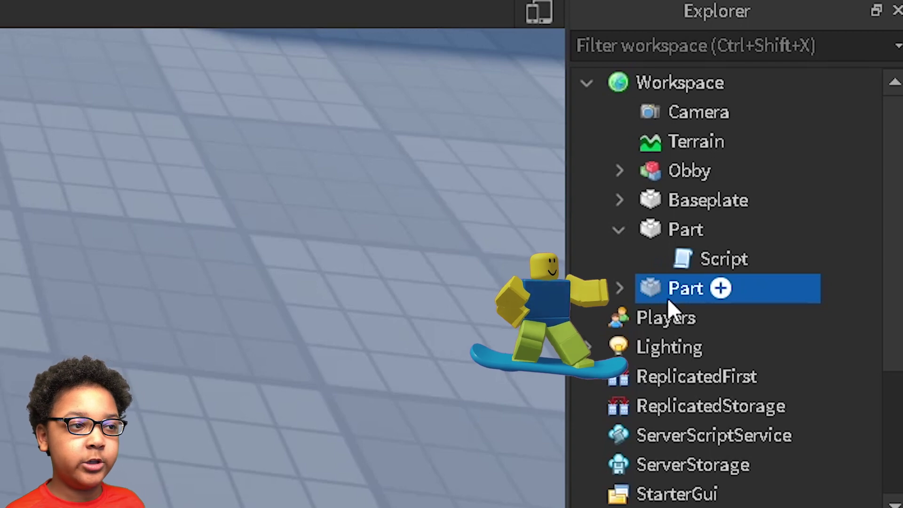
left_click(611, 290)
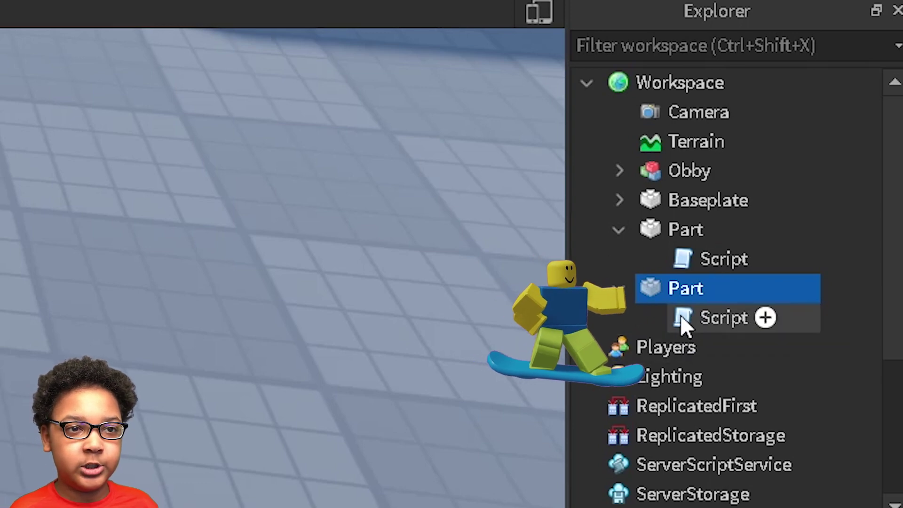
mouse_move(723, 318)
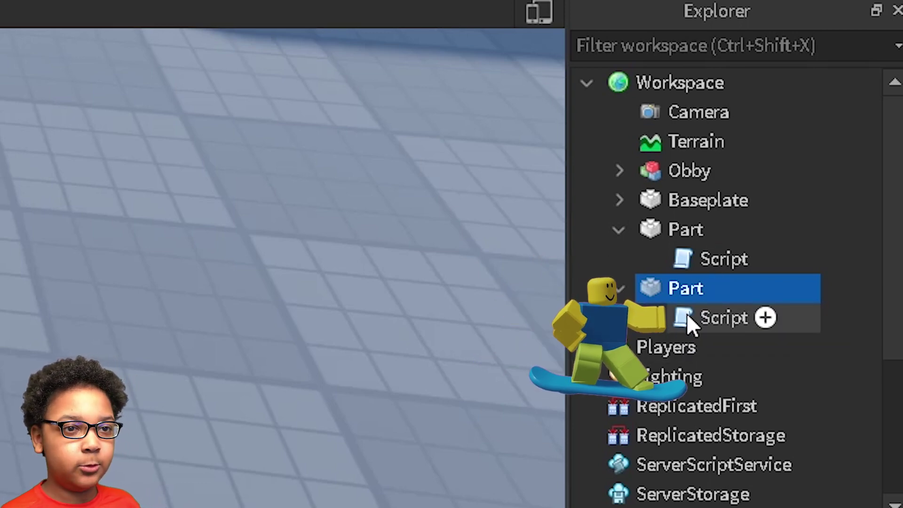
Step: Open the copied pad's script and replace WalkSpeed with JumpPower in its code
double_click(688, 317)
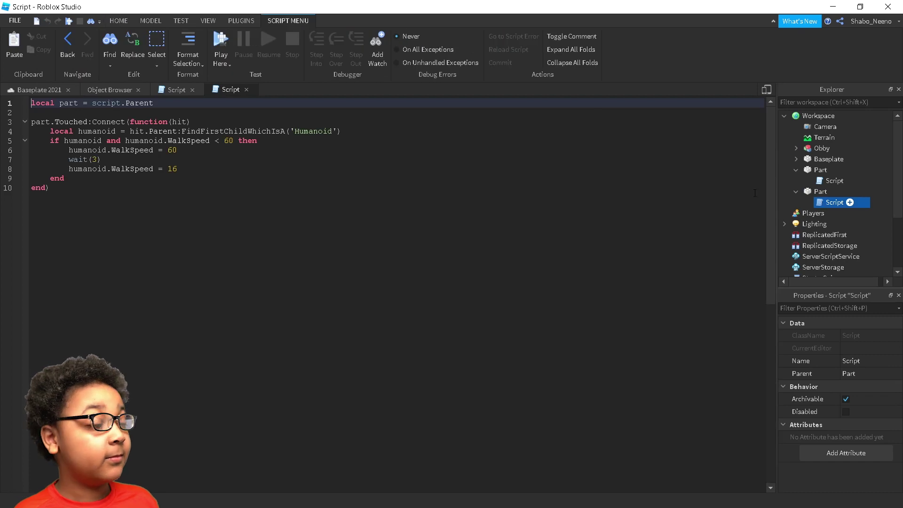
key("ctrl+a")
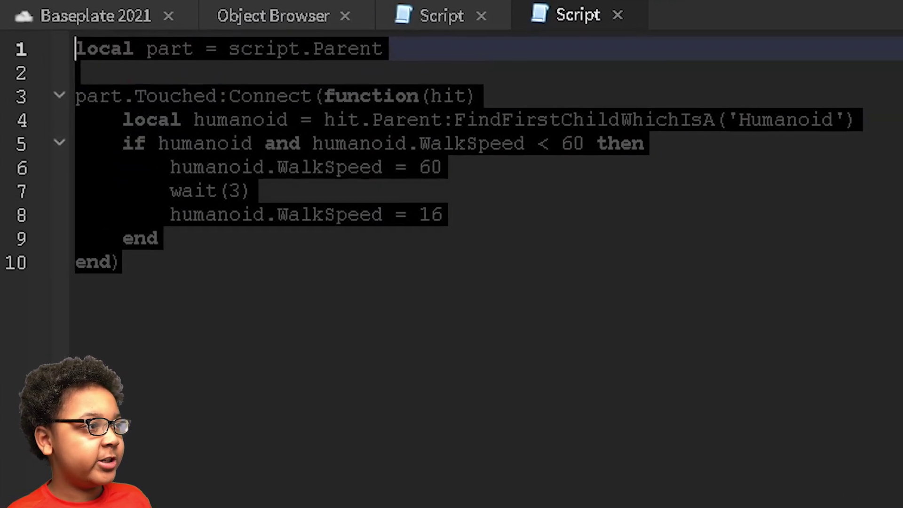
left_click(485, 279)
left_click(488, 224)
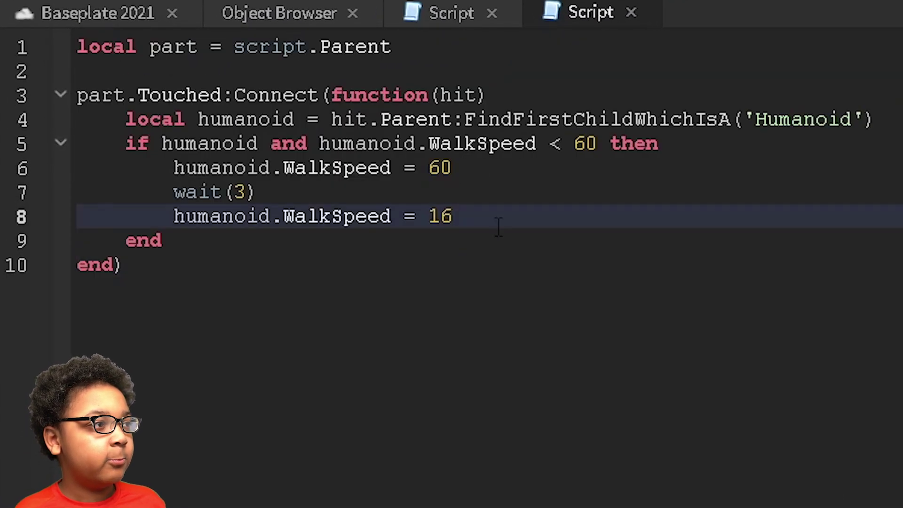
left_click(468, 143)
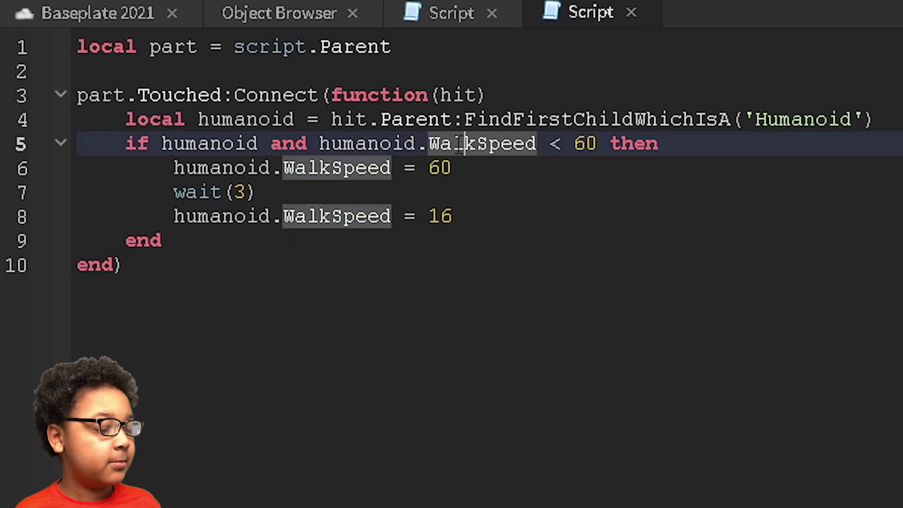
type("Jump")
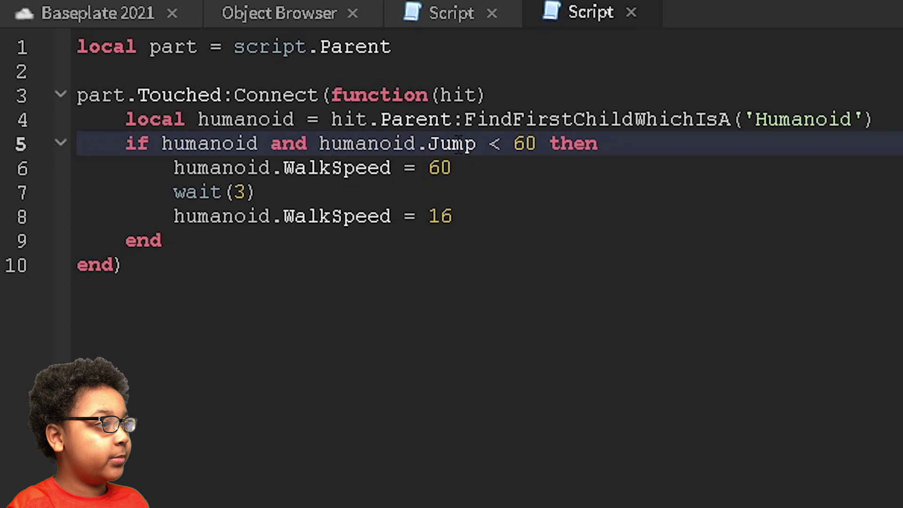
type("Power")
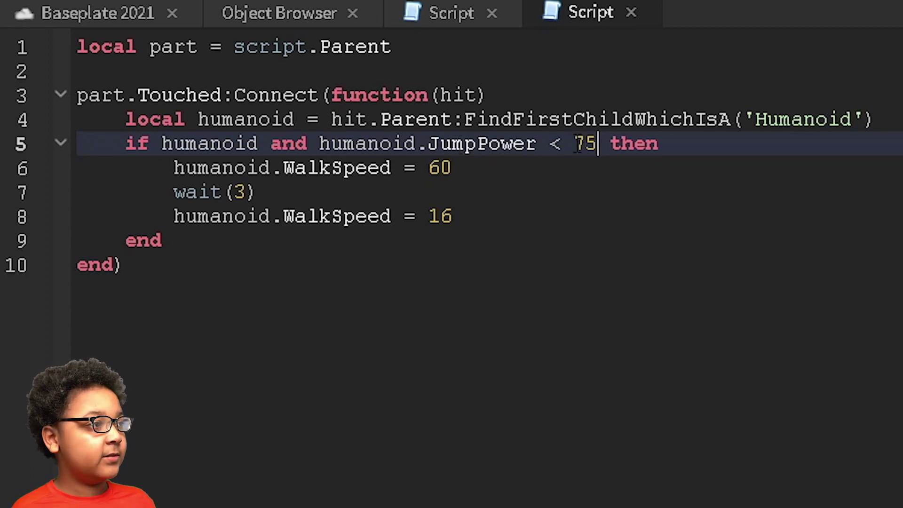
left_click(488, 167)
double_click(337, 167)
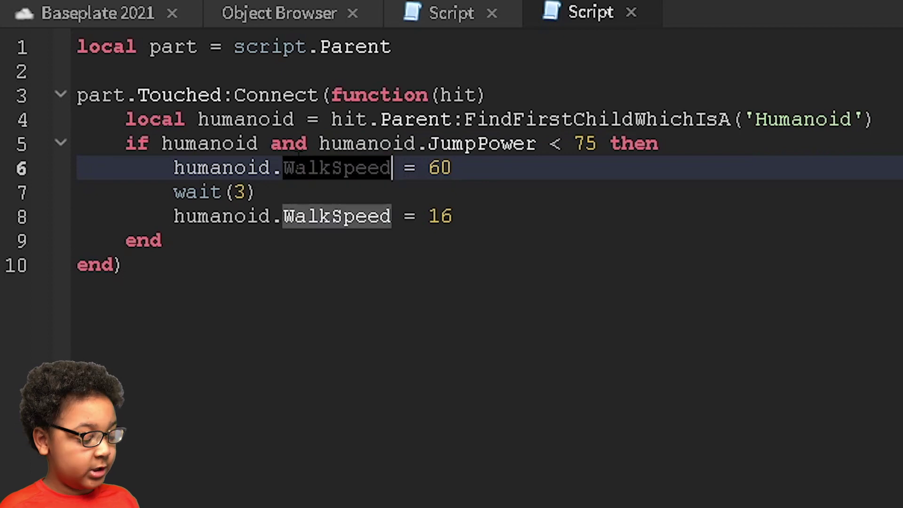
type("JumpPower")
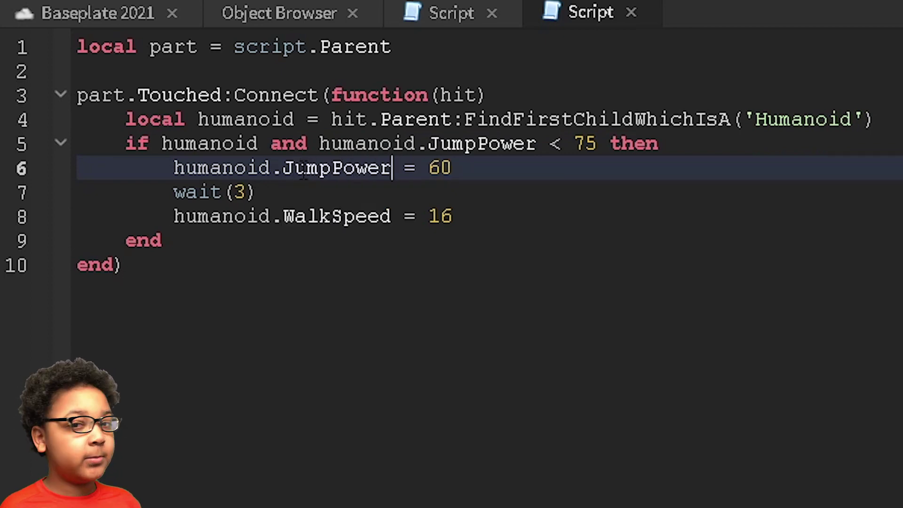
double_click(332, 216)
type("JumpPower")
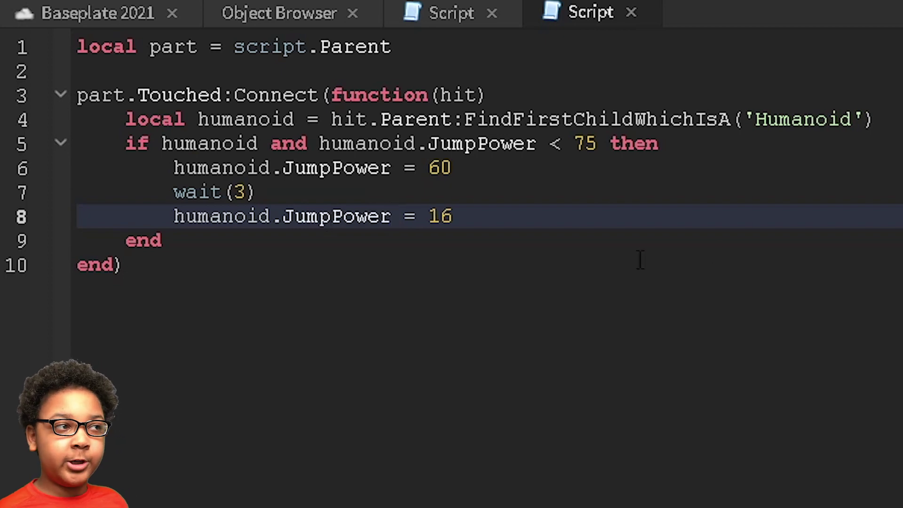
Step: Set the boosted JumpPower to 75 on line 6 and the reset value to 50 on line 8
left_click(468, 238)
type("50")
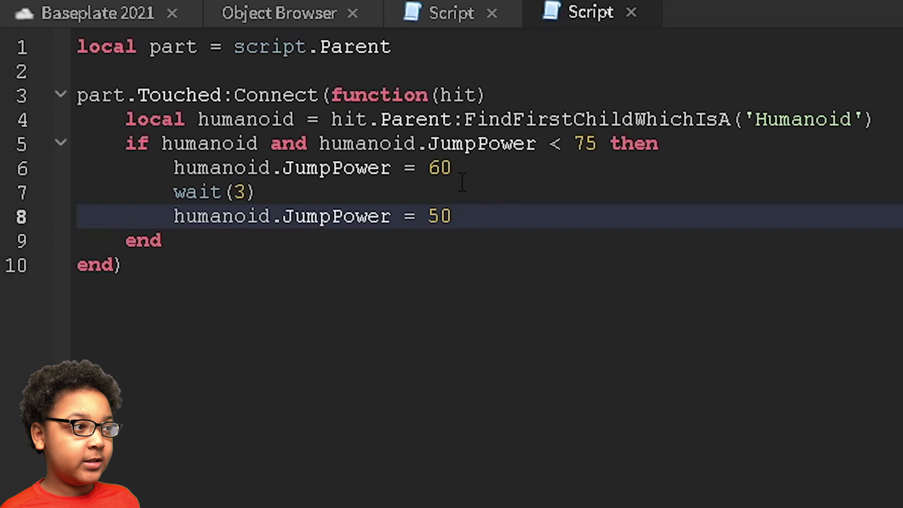
double_click(462, 170)
type("75")
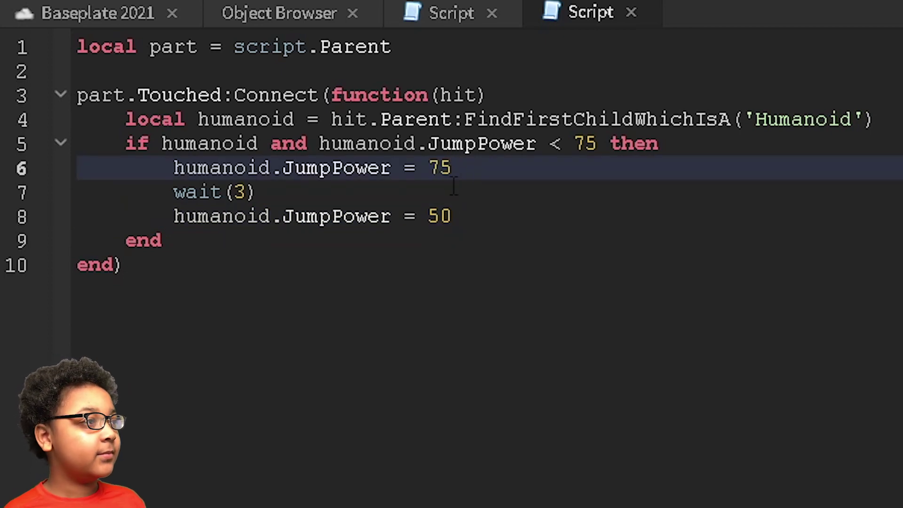
left_click(416, 273)
left_click(487, 235)
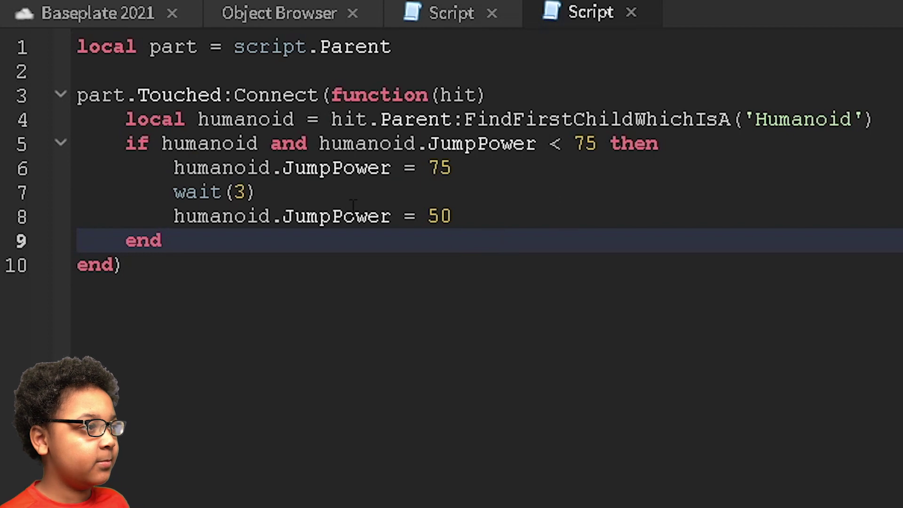
left_click(345, 169)
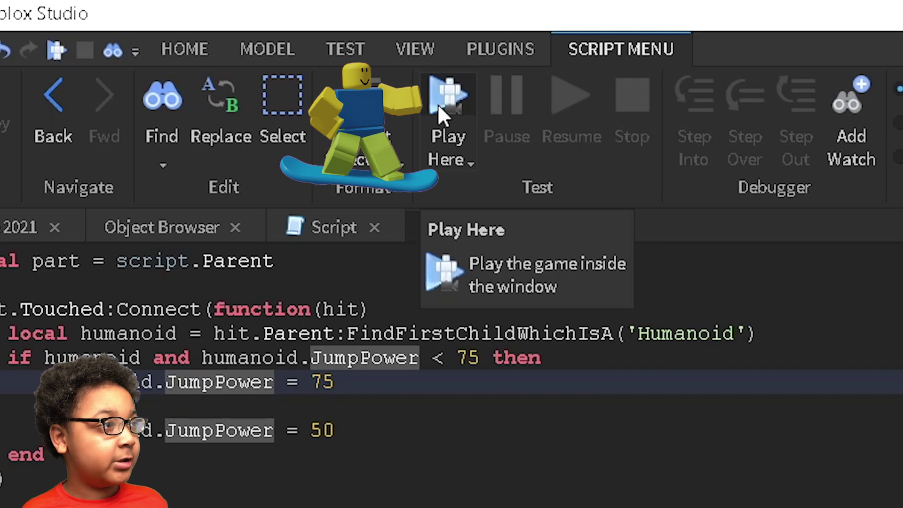
Step: Run the avatar across both grey pads, jump twice up the star-marked platform, then stop the test
left_click(437, 104)
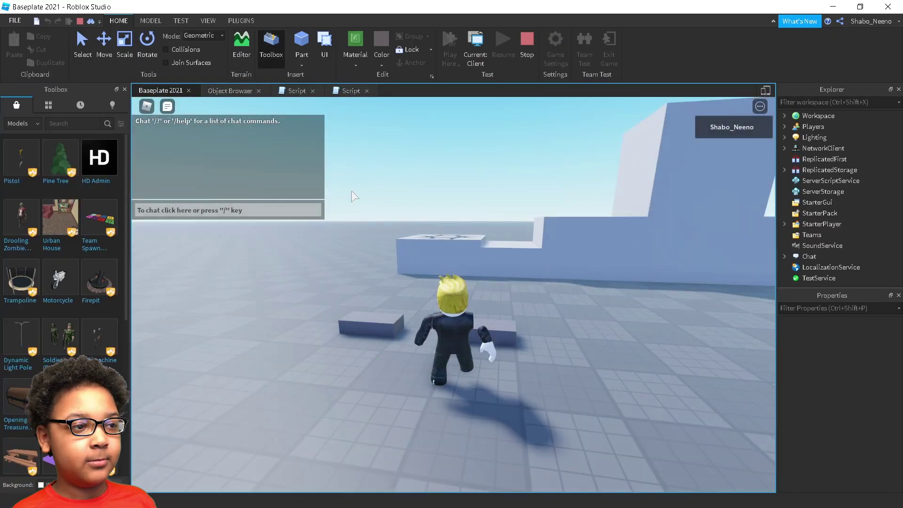
key("w")
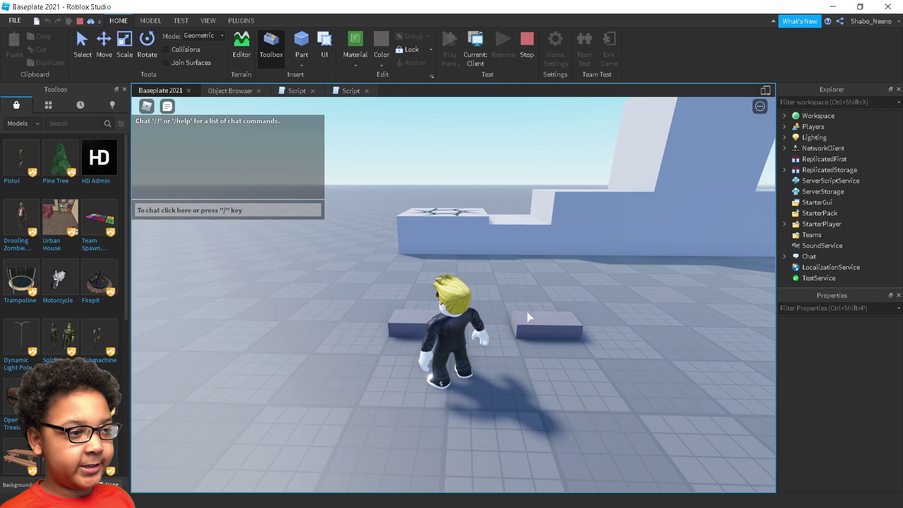
key("a")
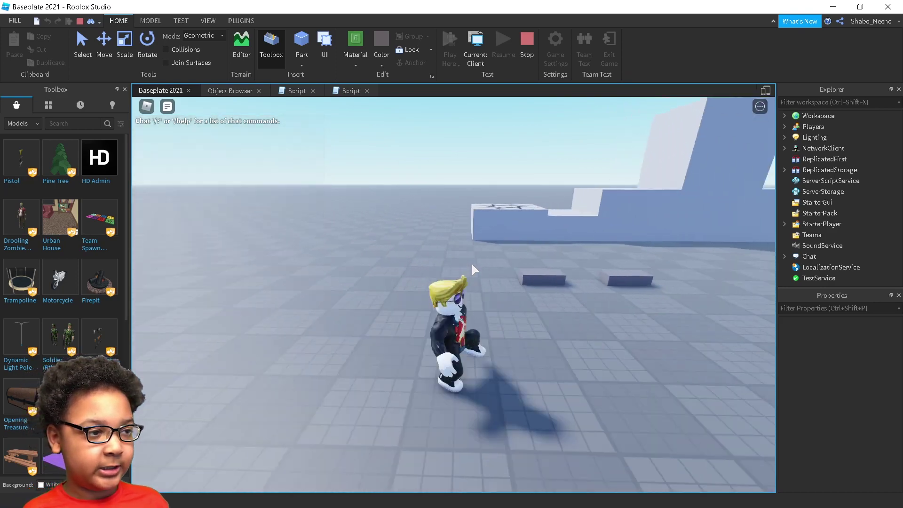
key("d")
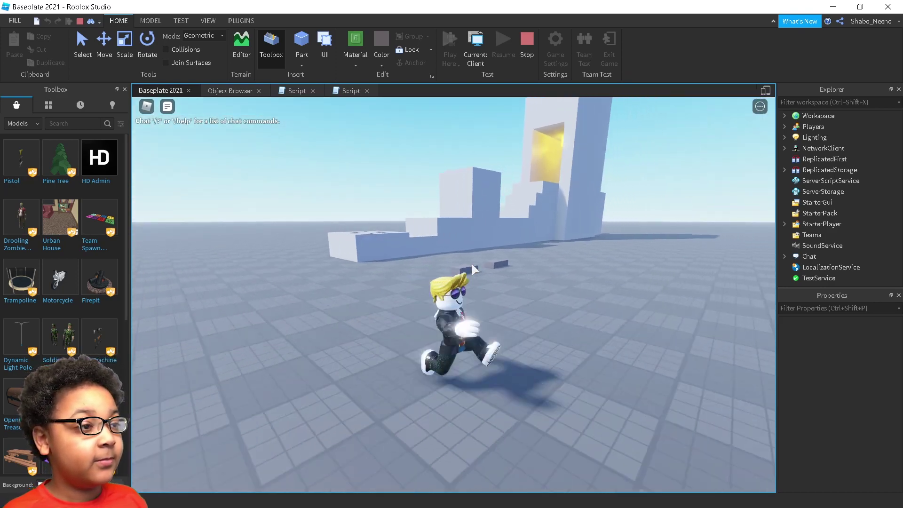
key("a")
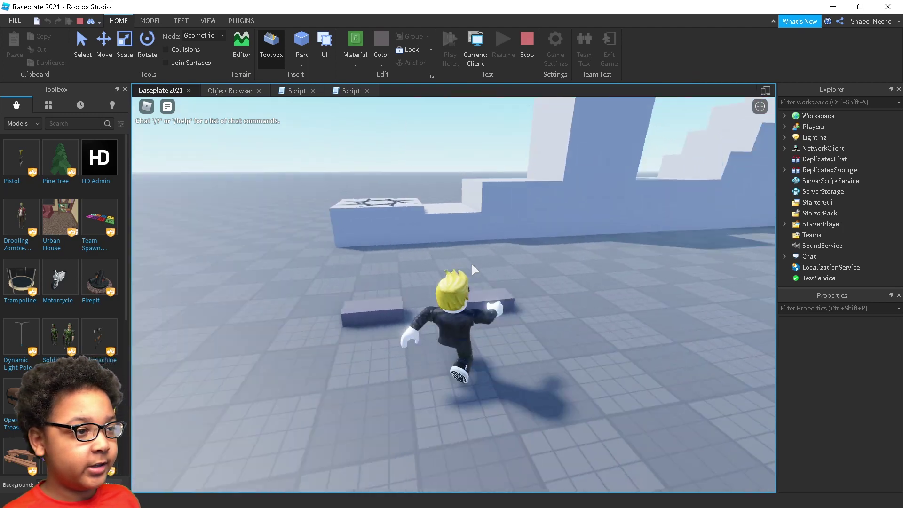
key("space")
key("space")
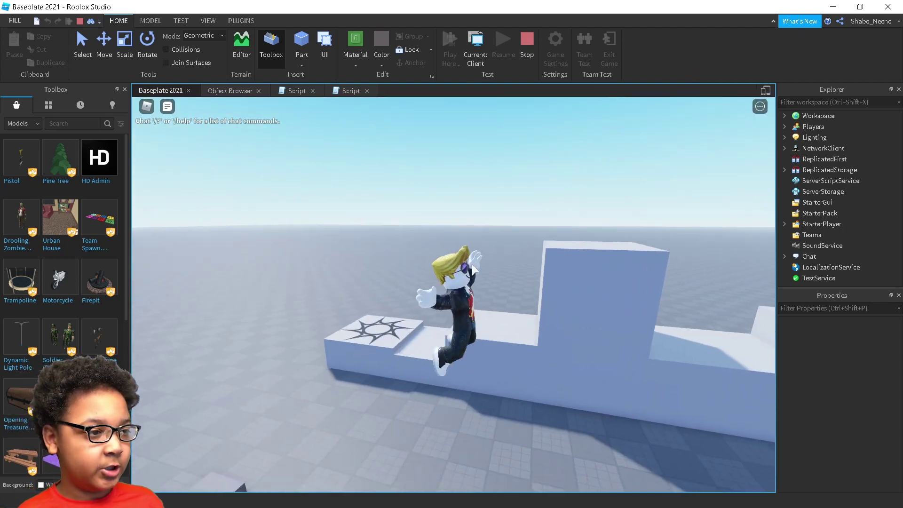
key("s")
key("space")
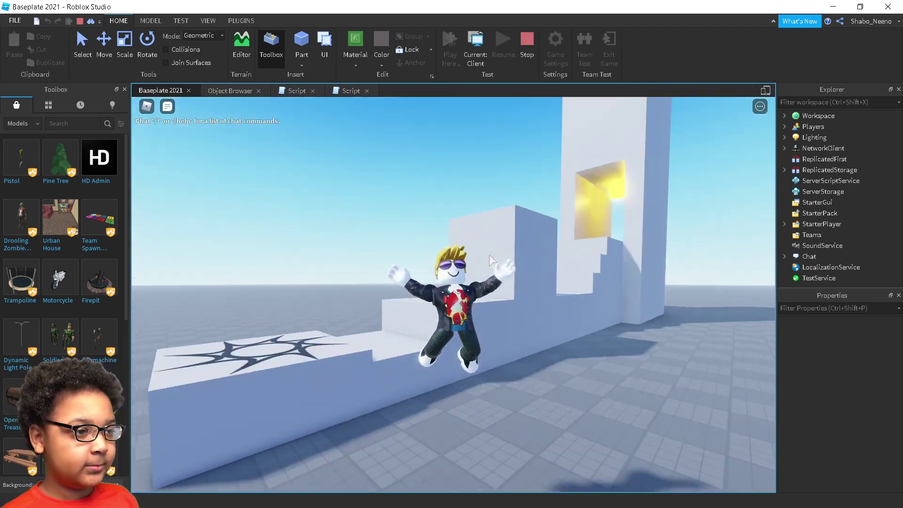
left_click(527, 44)
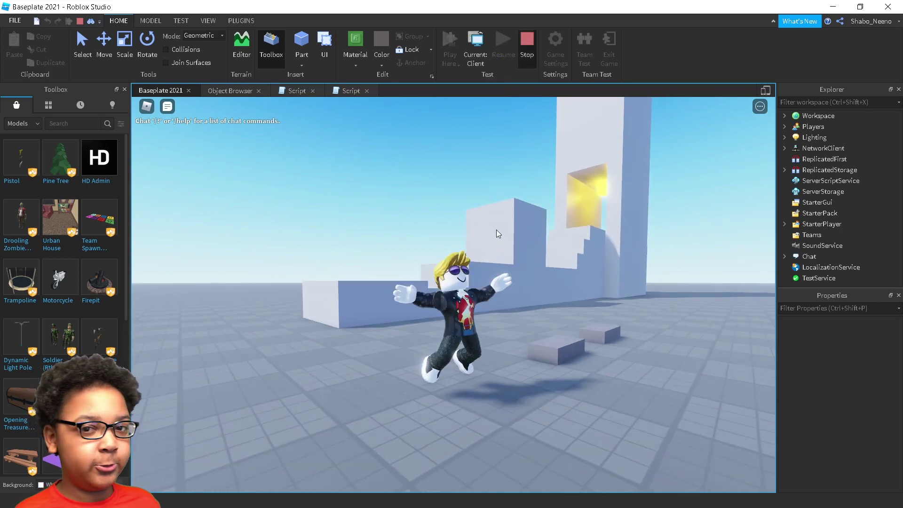
scroll(503, 301, "down", 5)
Step: Select each scripted pad in turn, focus on the second, then orbit toward the sun-marked platform
left_click(370, 337)
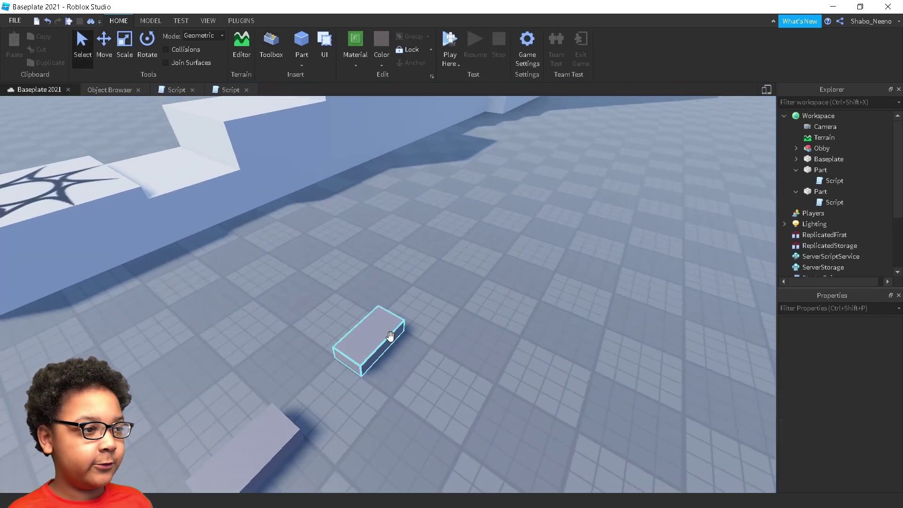
scroll(427, 318, "down", 2)
scroll(427, 318, "down", 2)
scroll(315, 337, "up", 5)
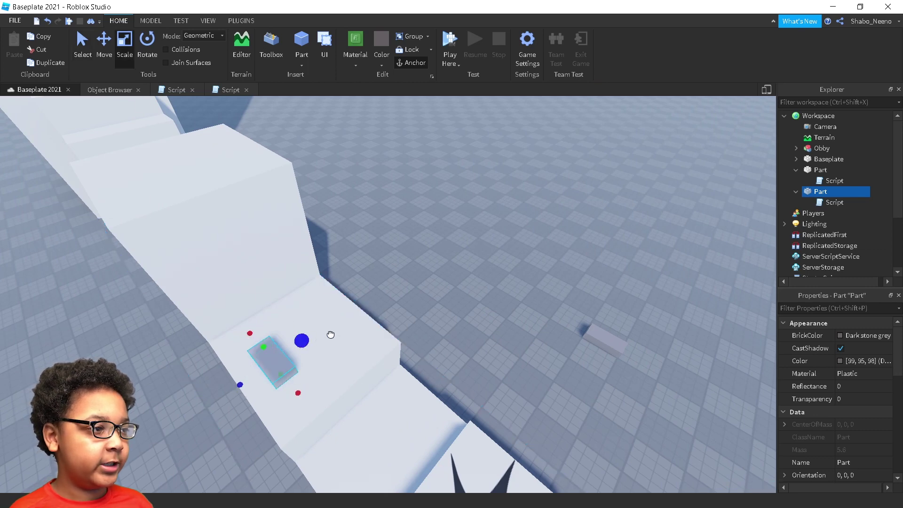
left_click(582, 331)
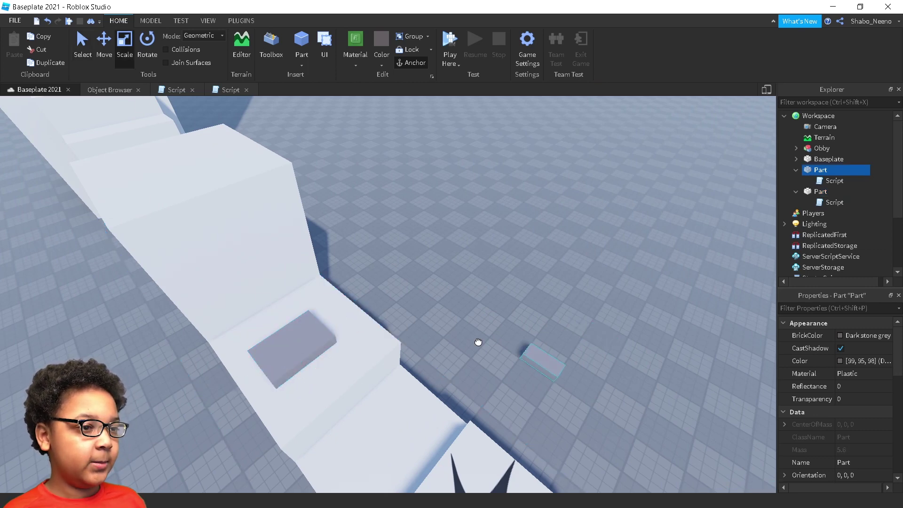
key("f")
scroll(381, 332, "down", 3)
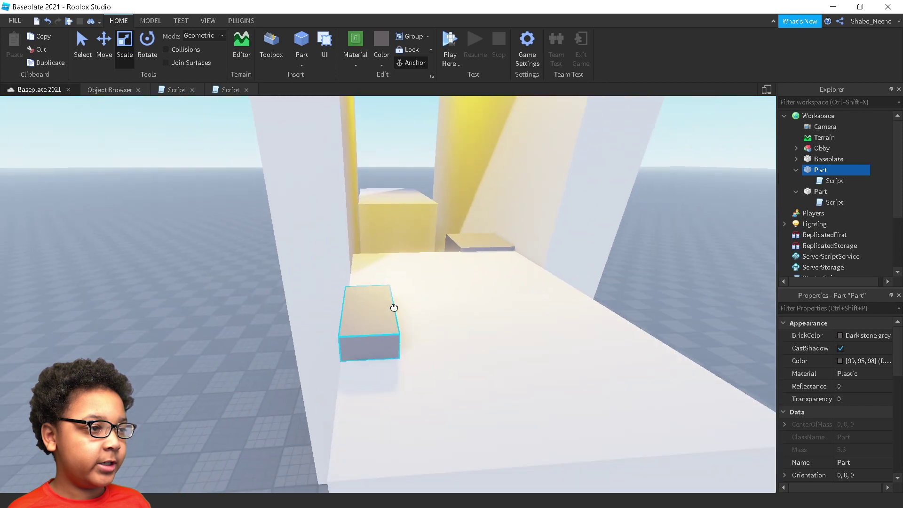
scroll(468, 273, "down", 2)
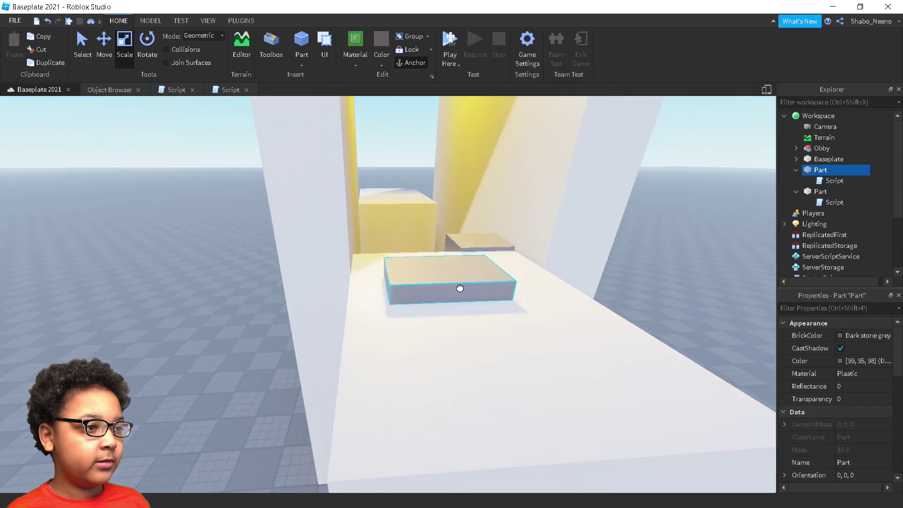
scroll(519, 282, "down", 3)
left_click(576, 326)
right_click_drag(576, 322, 512, 268)
scroll(292, 126, "up", 3)
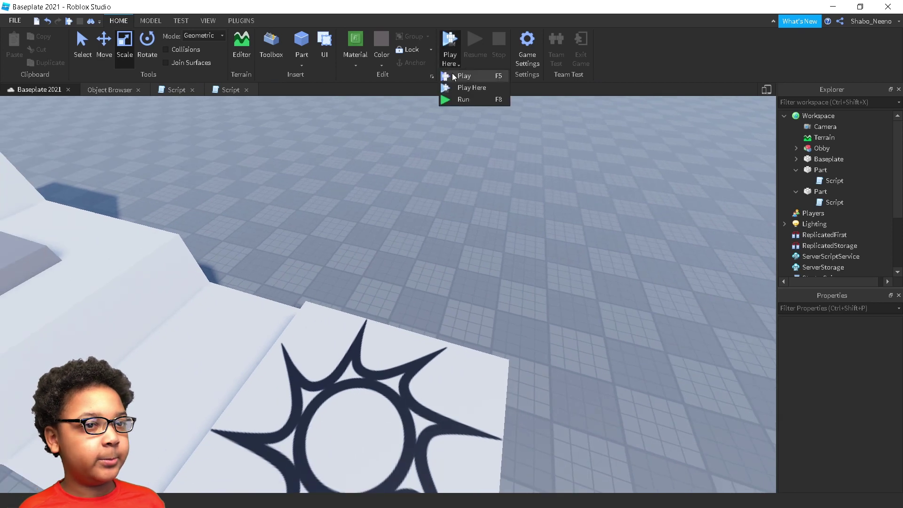
Step: Play-test again, climbing the white steps into the yellow-lit corridor and dropping back to the baseplate
left_click(459, 76)
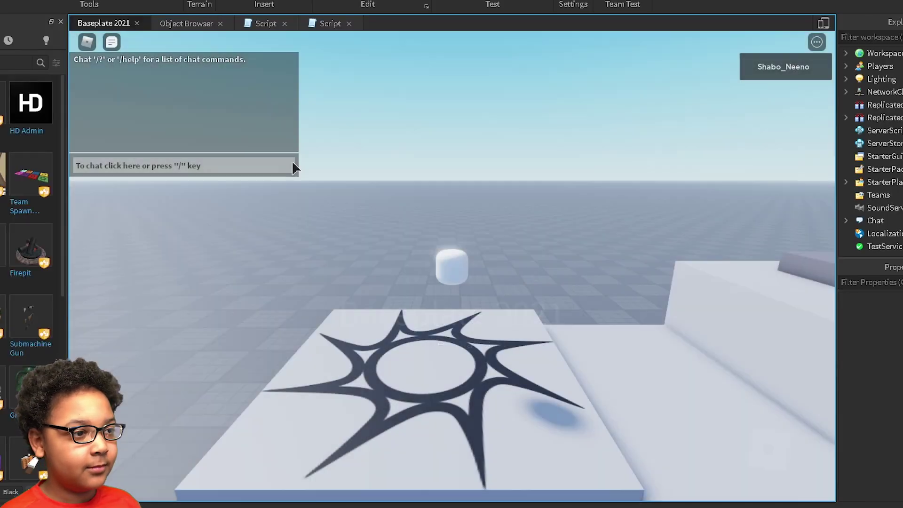
key("w")
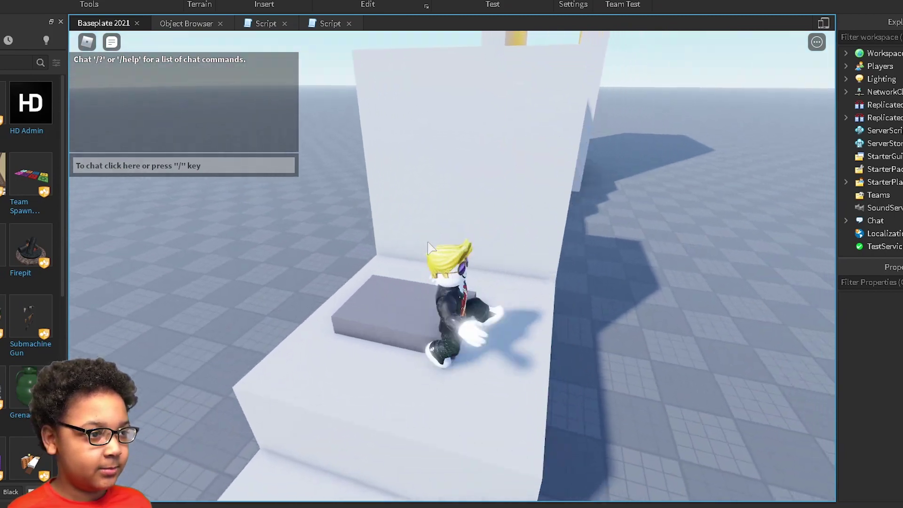
key("s")
key("space")
key("w")
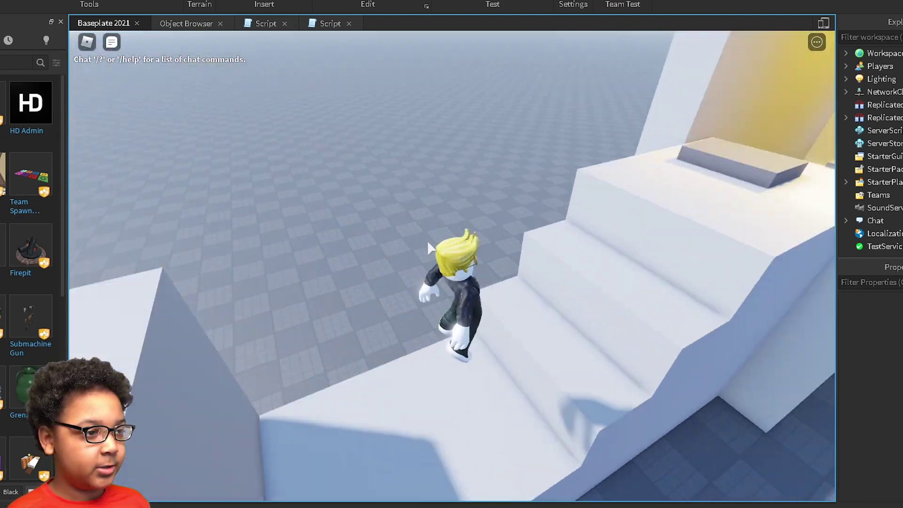
key("w")
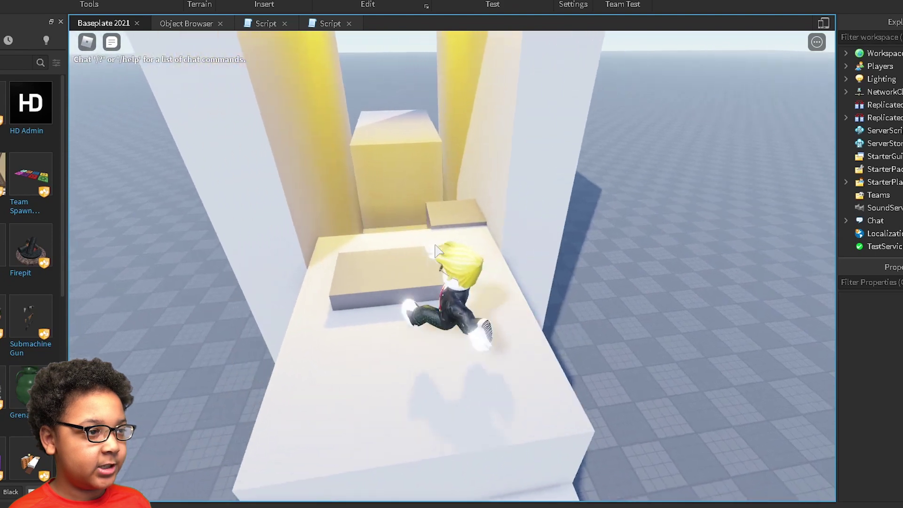
key("s")
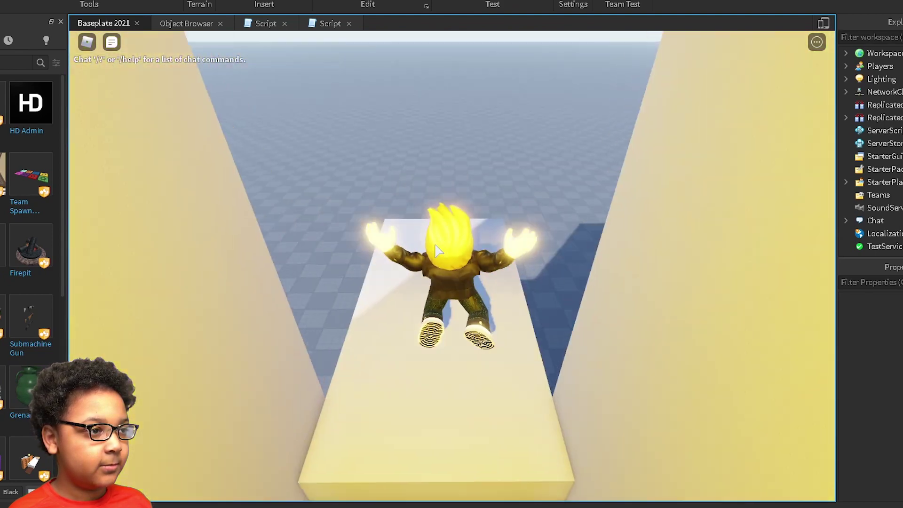
key("s")
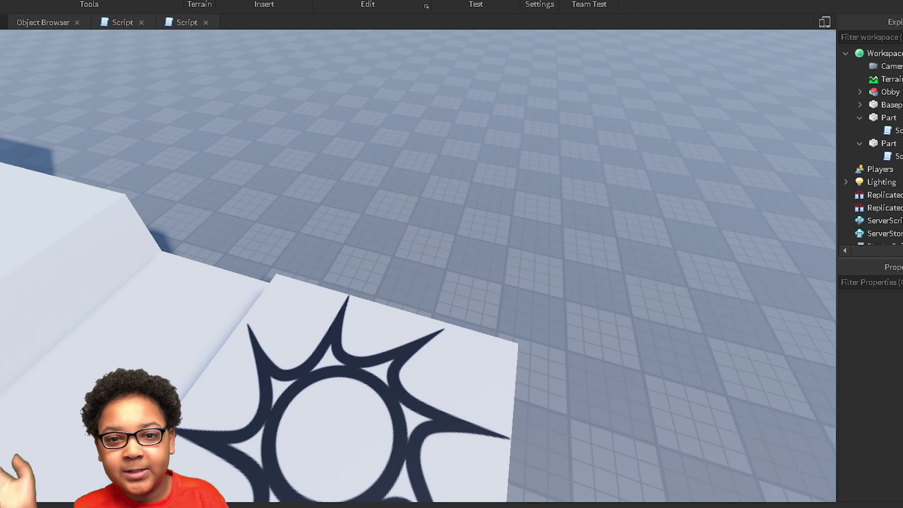